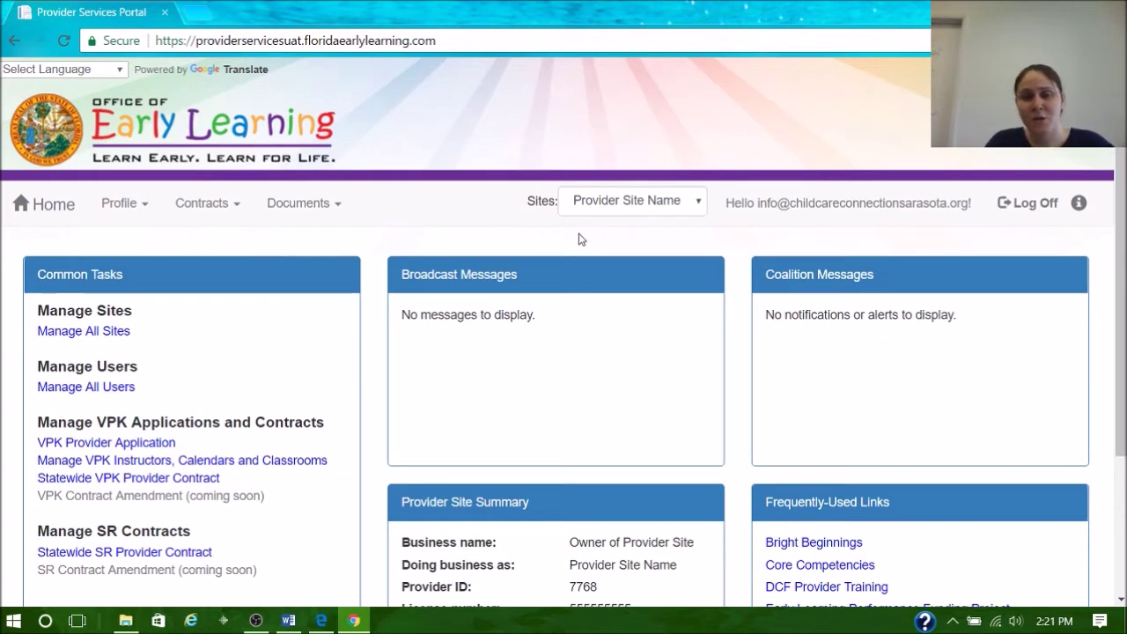
# - Keep Provider Site Name as the active site and bring up the Profile menu
pyautogui.click(629, 211)
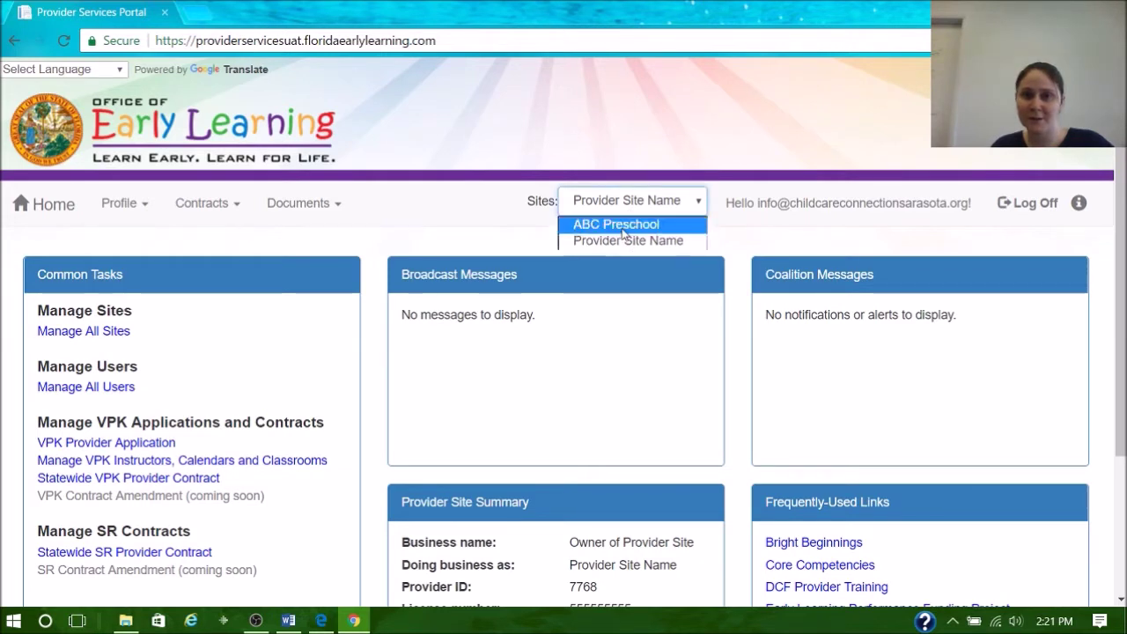
pyautogui.click(530, 231)
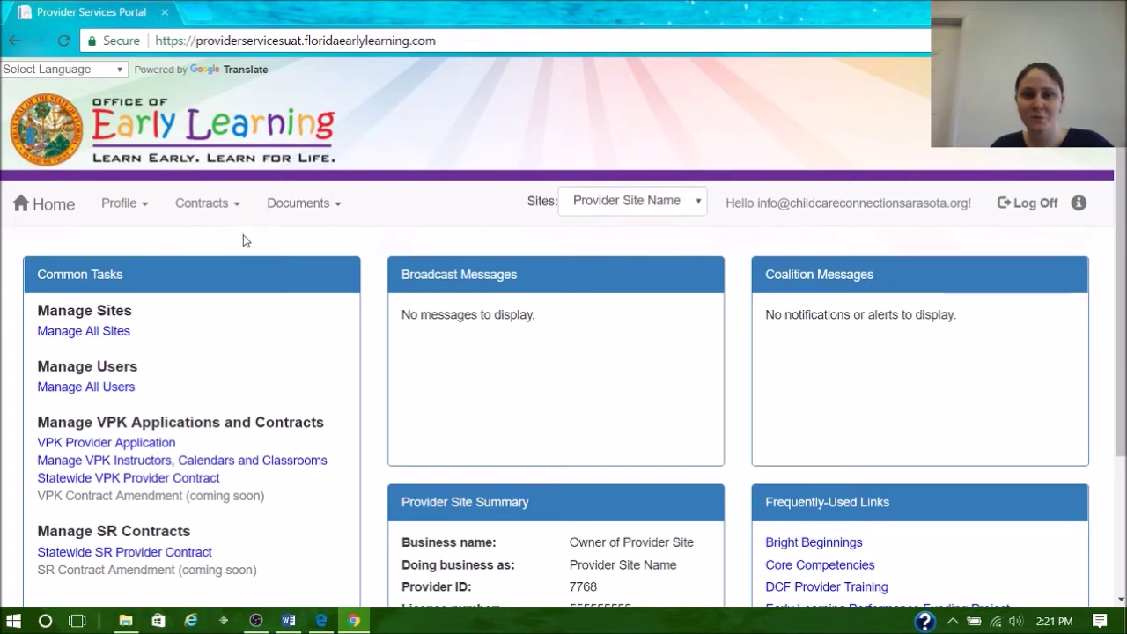
pyautogui.click(124, 204)
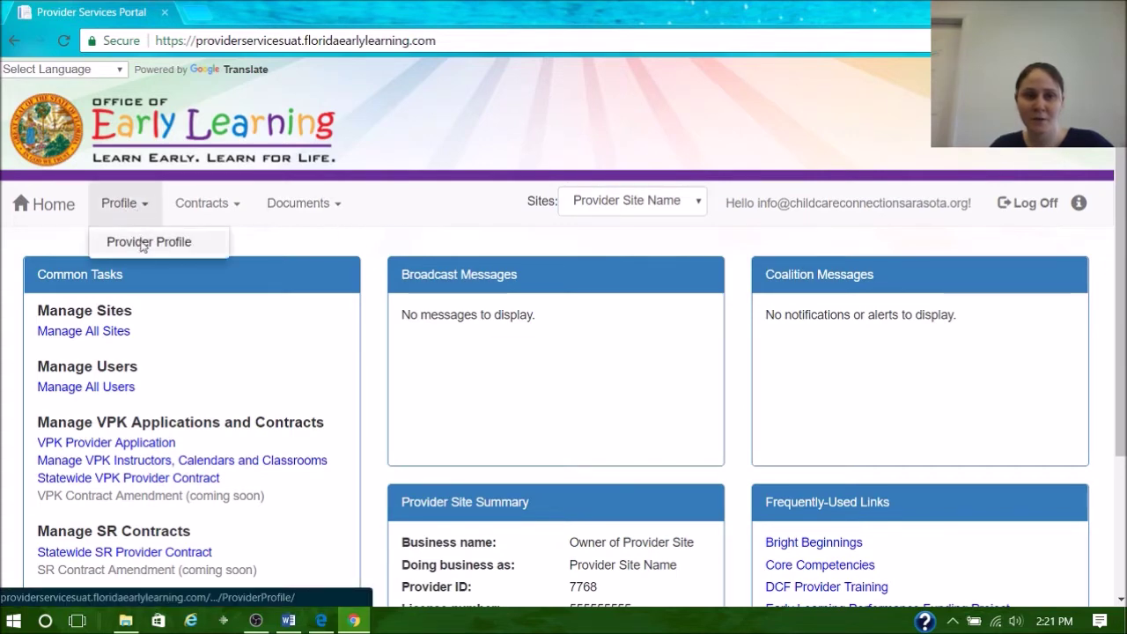
# - Open the Provider Profile, review the General answers, and advance to the Business section
pyautogui.click(144, 243)
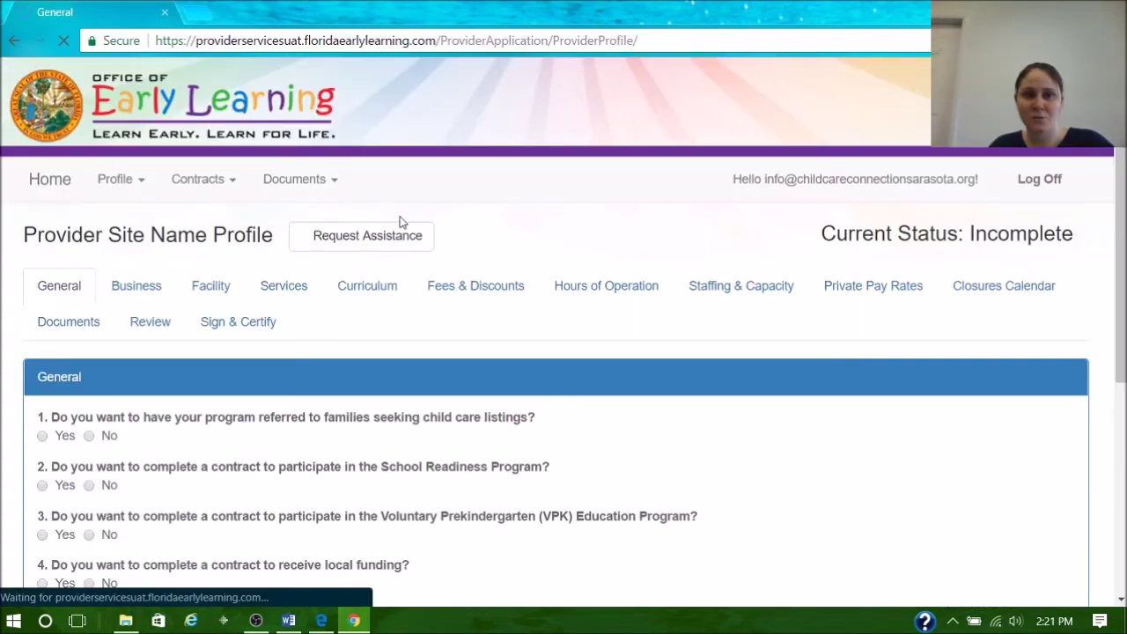
pyautogui.scroll(-1, 463, 247)
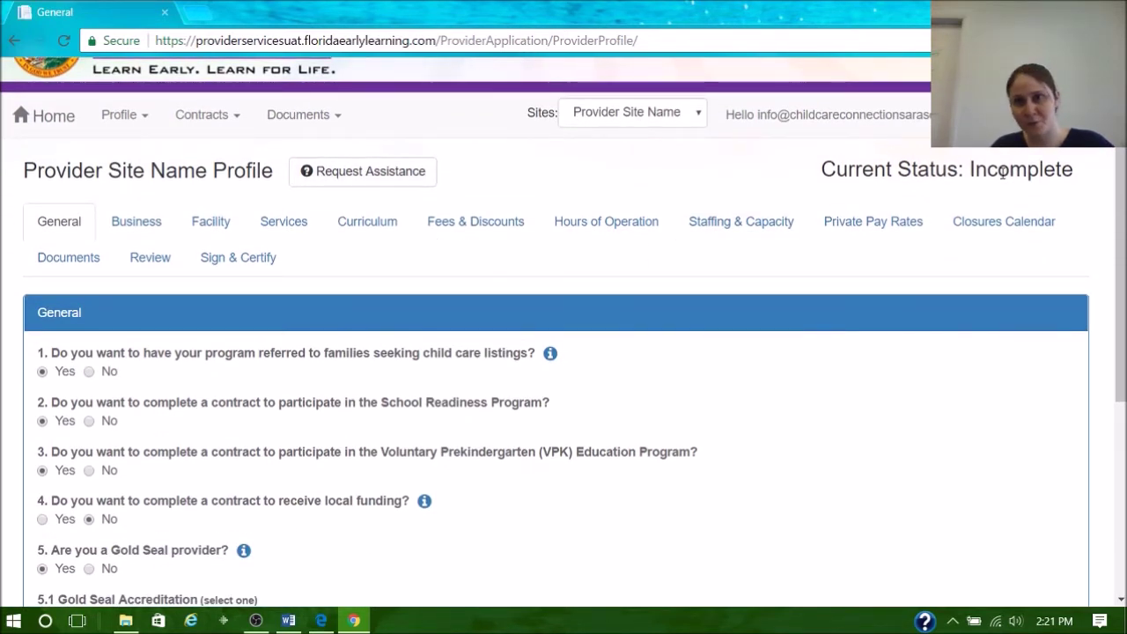
pyautogui.scroll(-1, 393, 264)
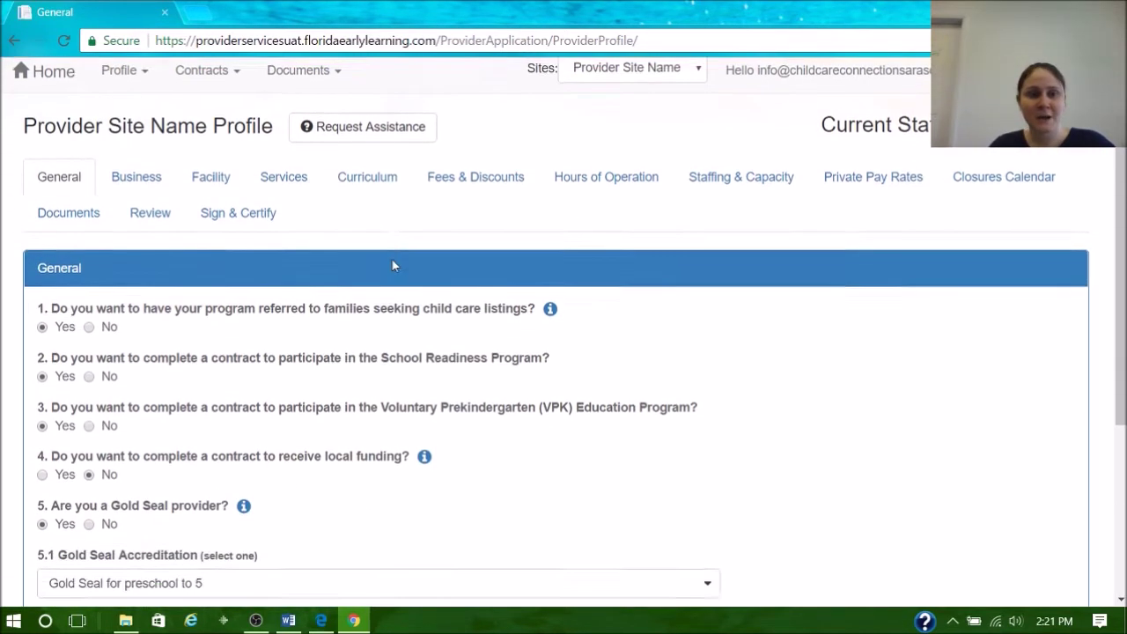
pyautogui.scroll(-1, 393, 266)
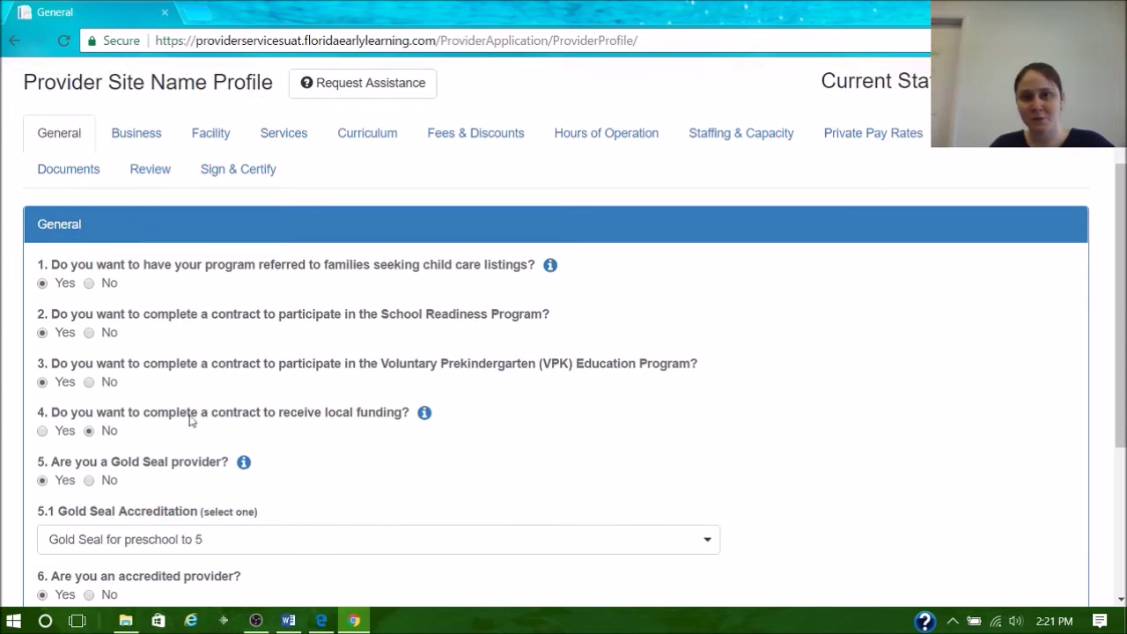
pyautogui.scroll(-2, 234, 428)
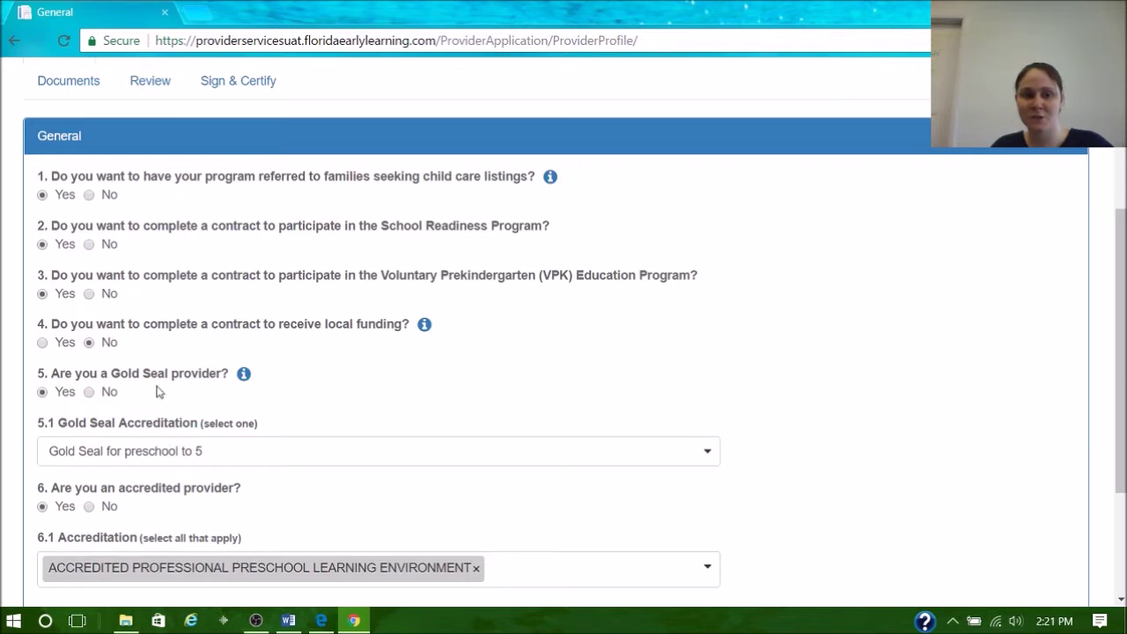
pyautogui.scroll(1, 186, 251)
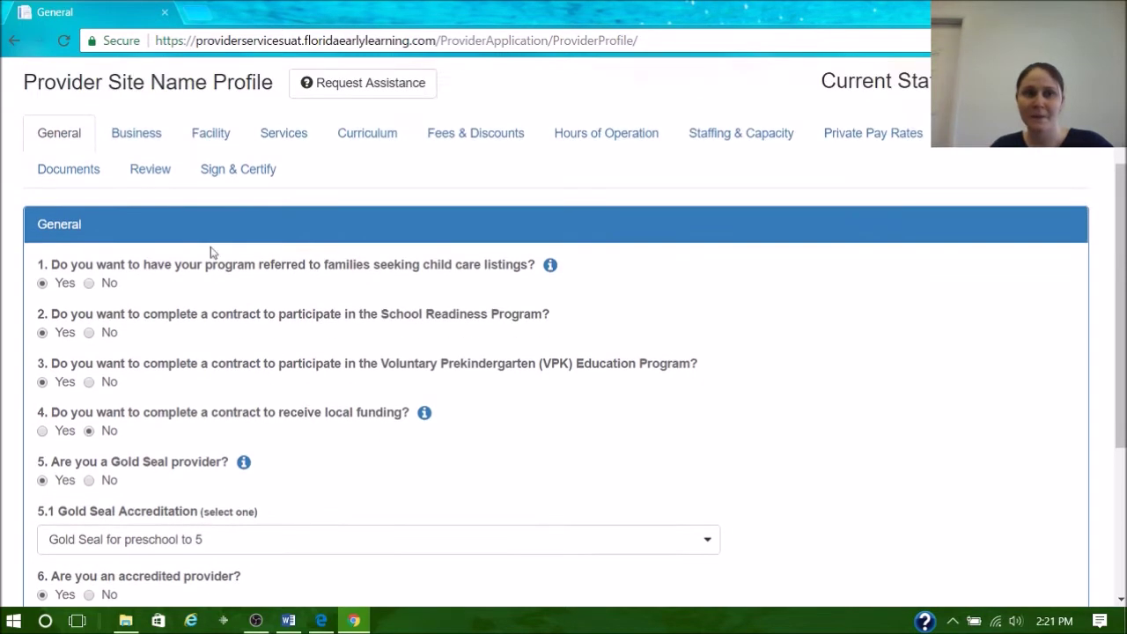
pyautogui.scroll(-3, 185, 251)
pyautogui.click(1035, 453)
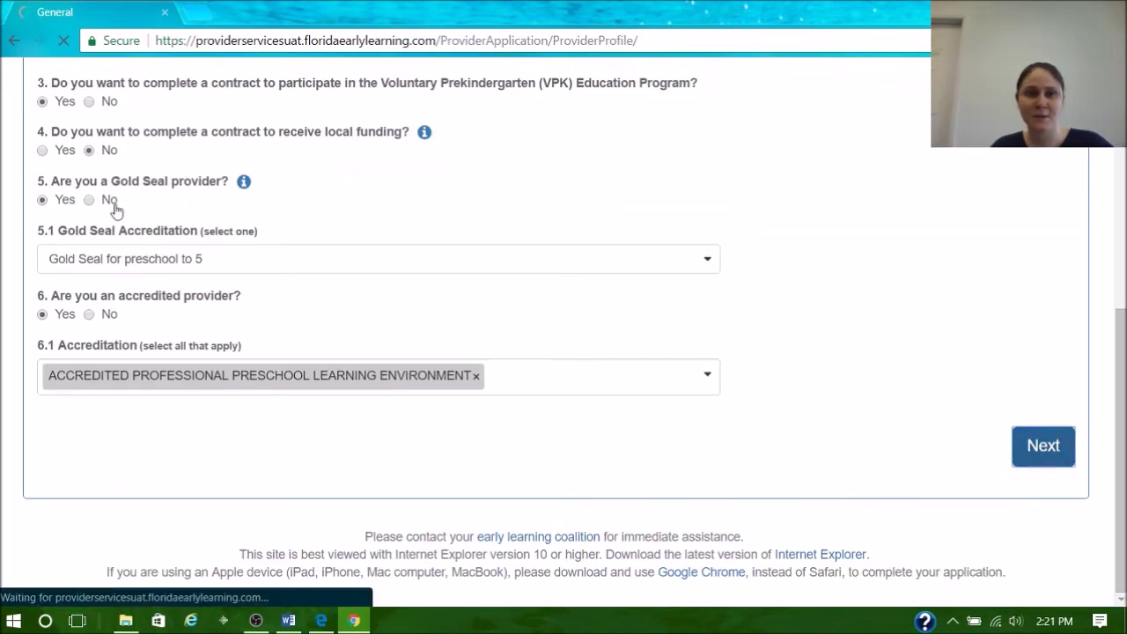
pyautogui.scroll(-2, 354, 308)
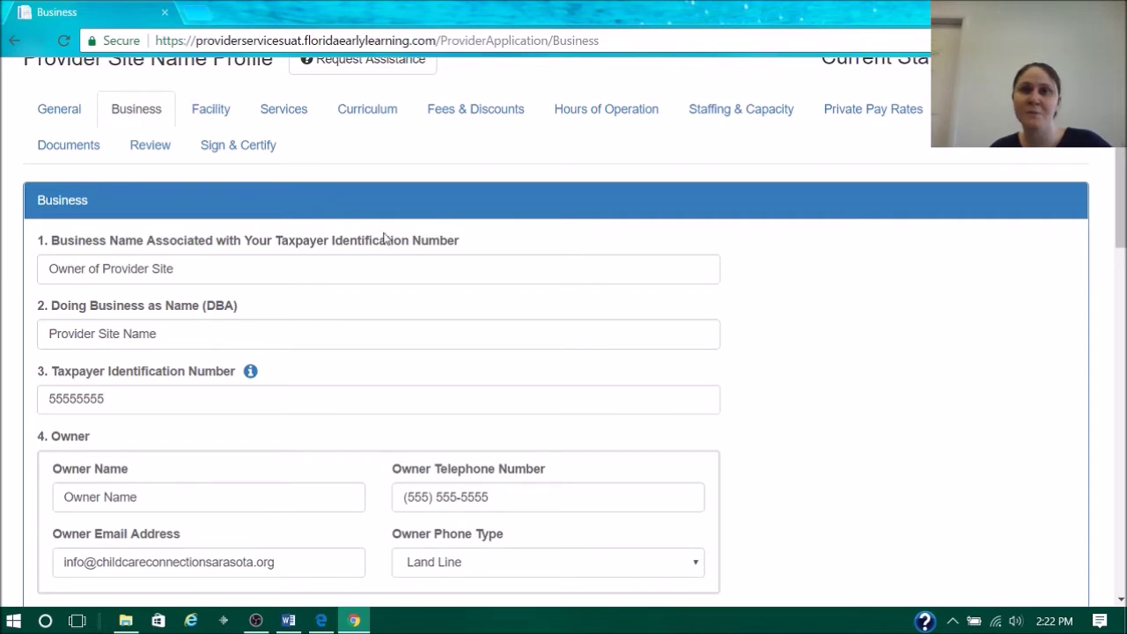
# - Review the business name, DBA, taxpayer ID and owner fields, then reach the Facility page
pyautogui.scroll(-1, 435, 253)
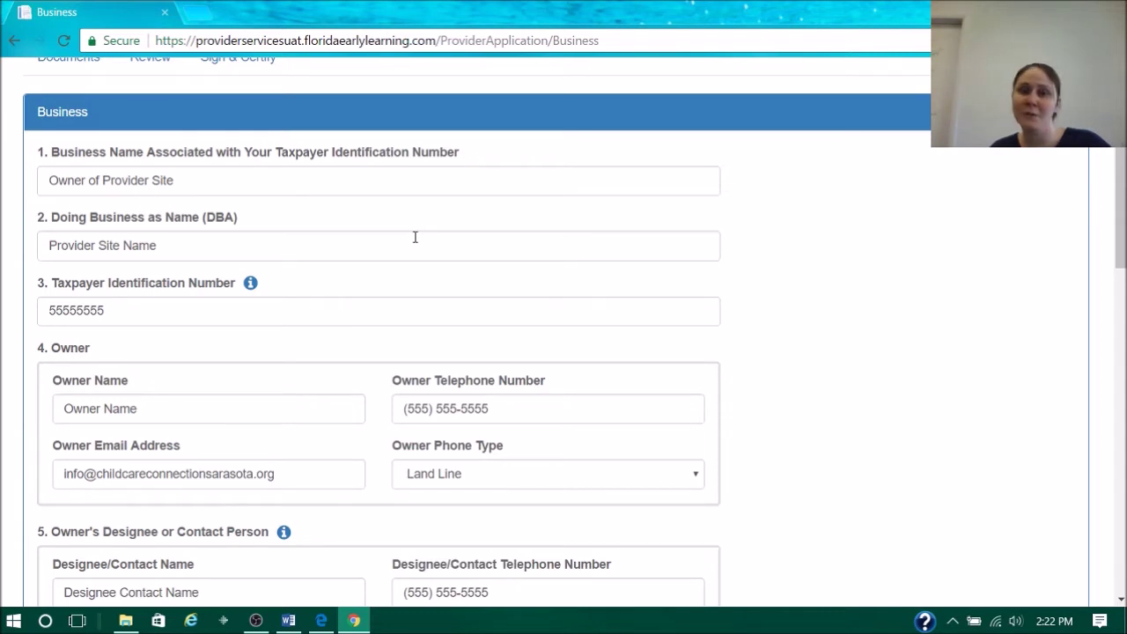
pyautogui.scroll(-5, 398, 230)
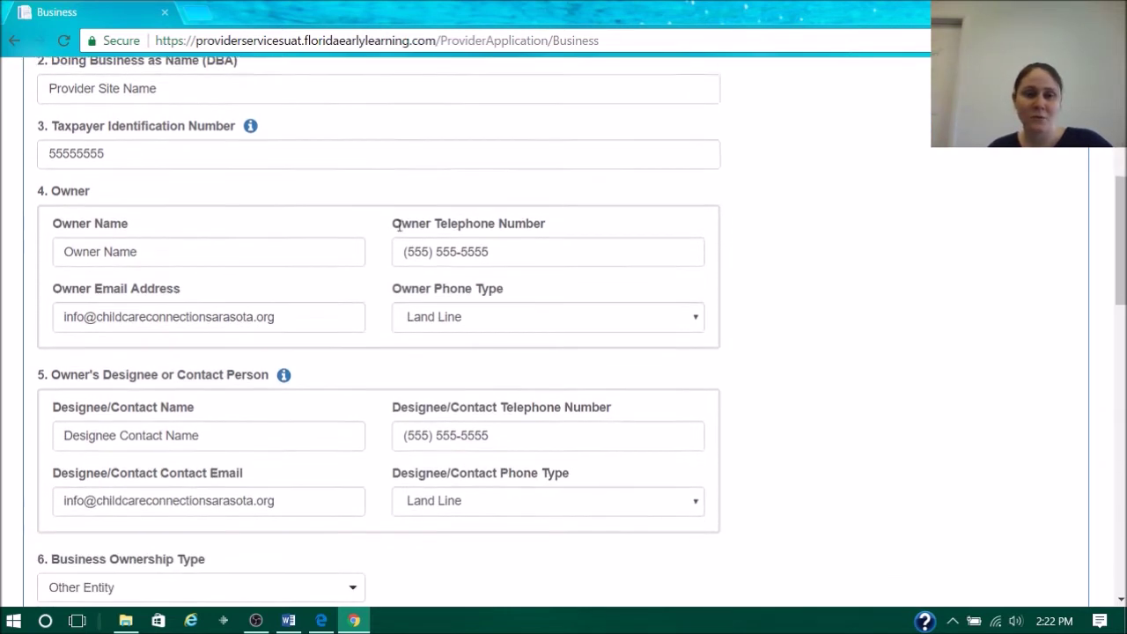
pyautogui.scroll(-2, 398, 229)
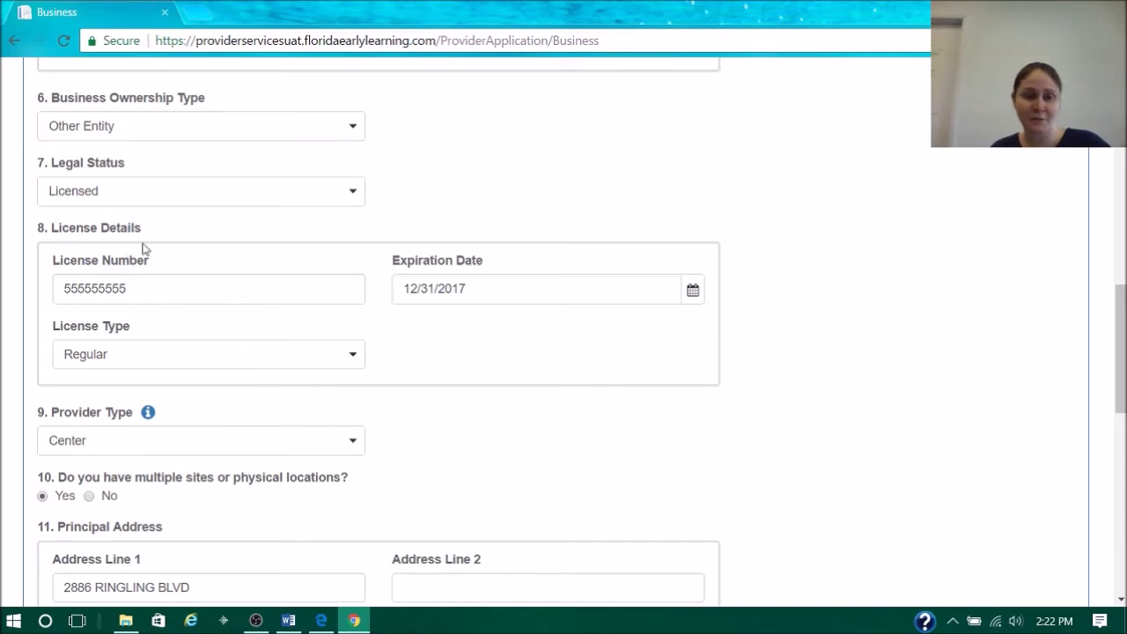
pyautogui.scroll(-9, 224, 299)
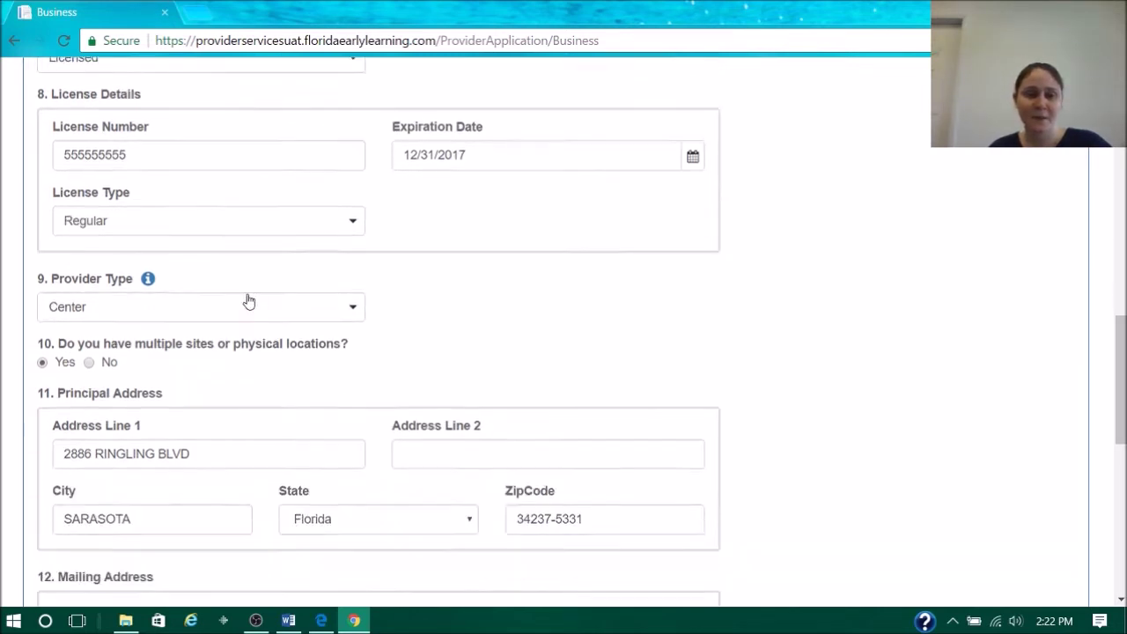
pyautogui.scroll(-1, 342, 276)
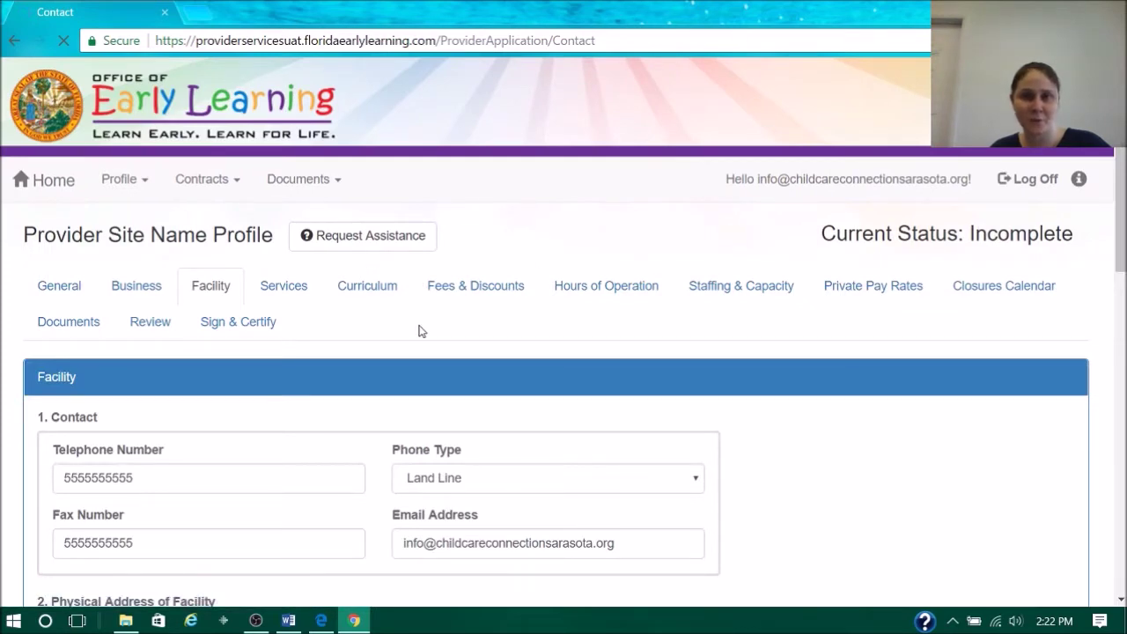
# - Scroll to Additional Facility Contacts and start a new contact entry
pyautogui.scroll(-3, 420, 322)
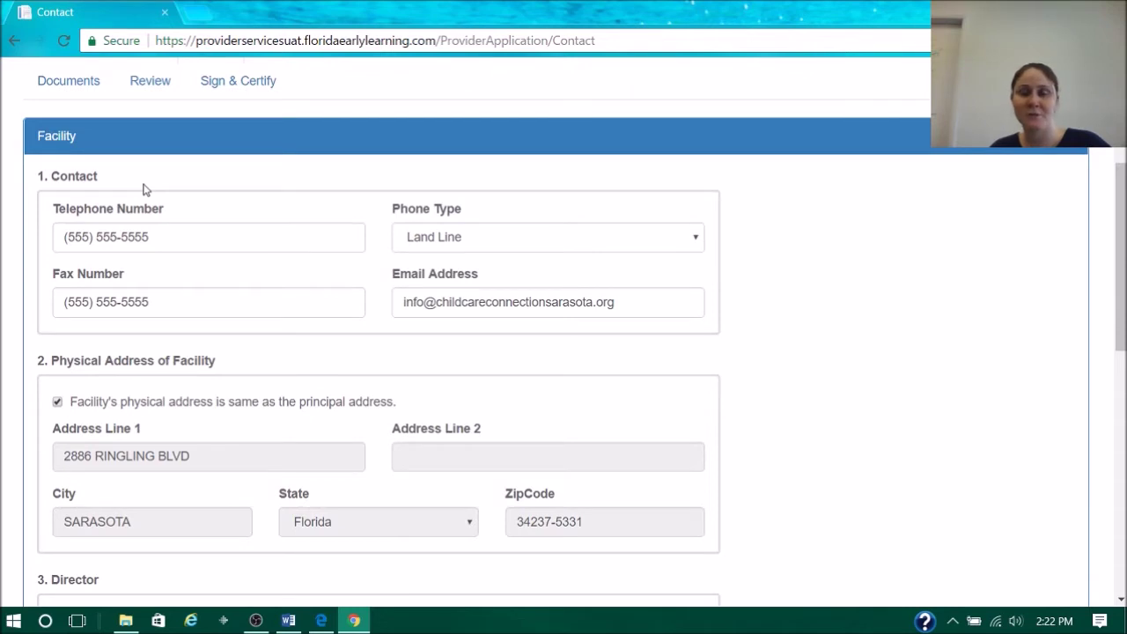
pyautogui.scroll(-5, 243, 269)
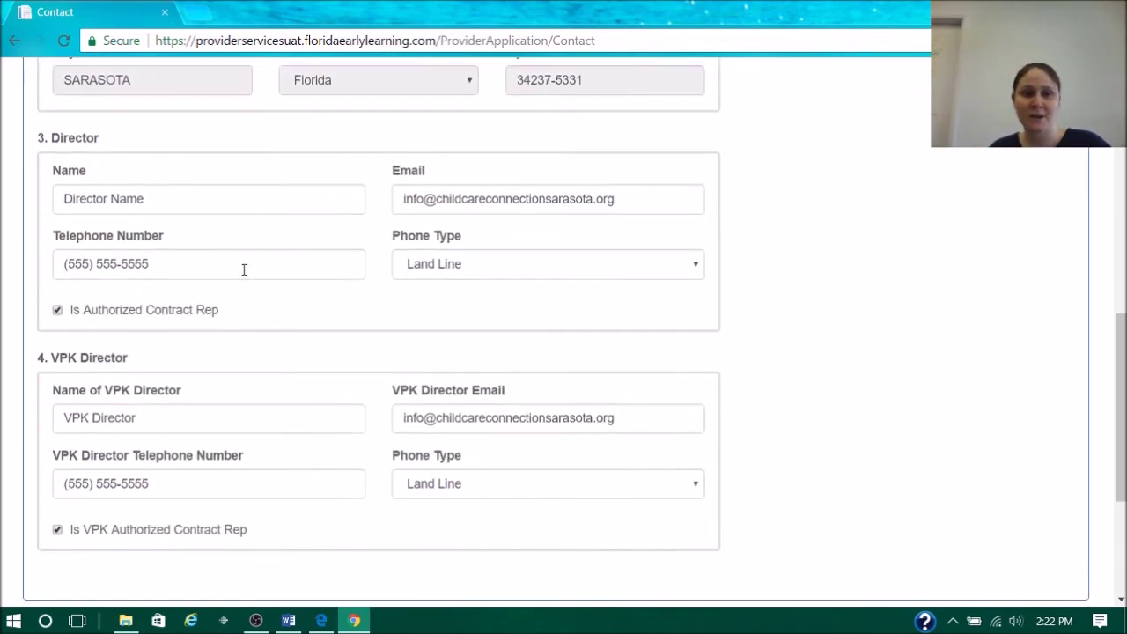
pyautogui.scroll(-1, 244, 270)
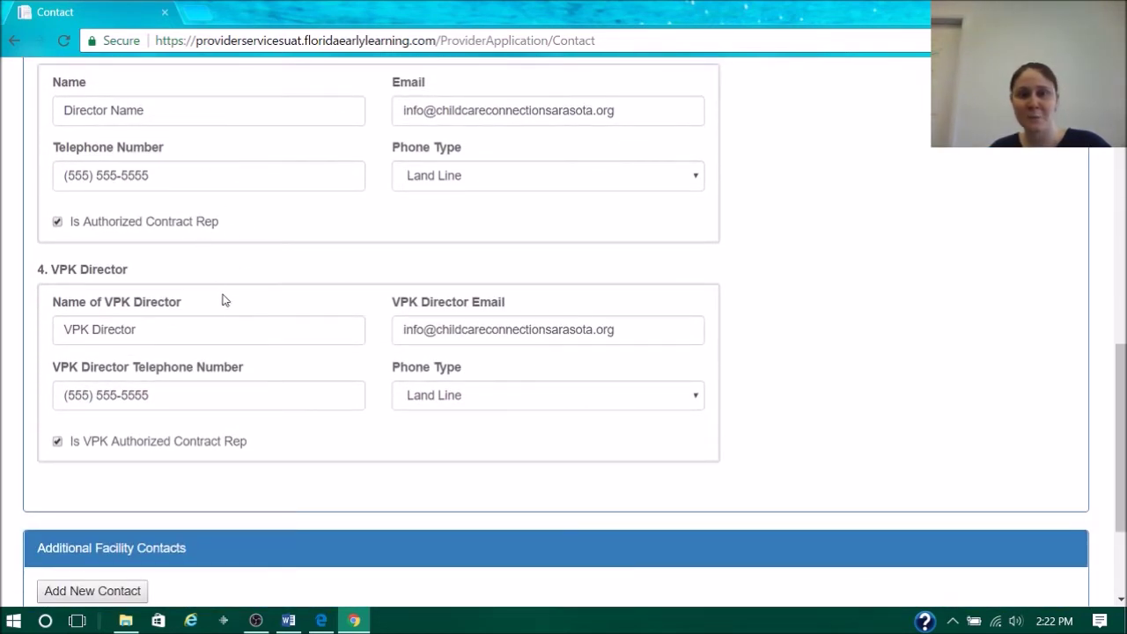
pyautogui.scroll(-1, 238, 315)
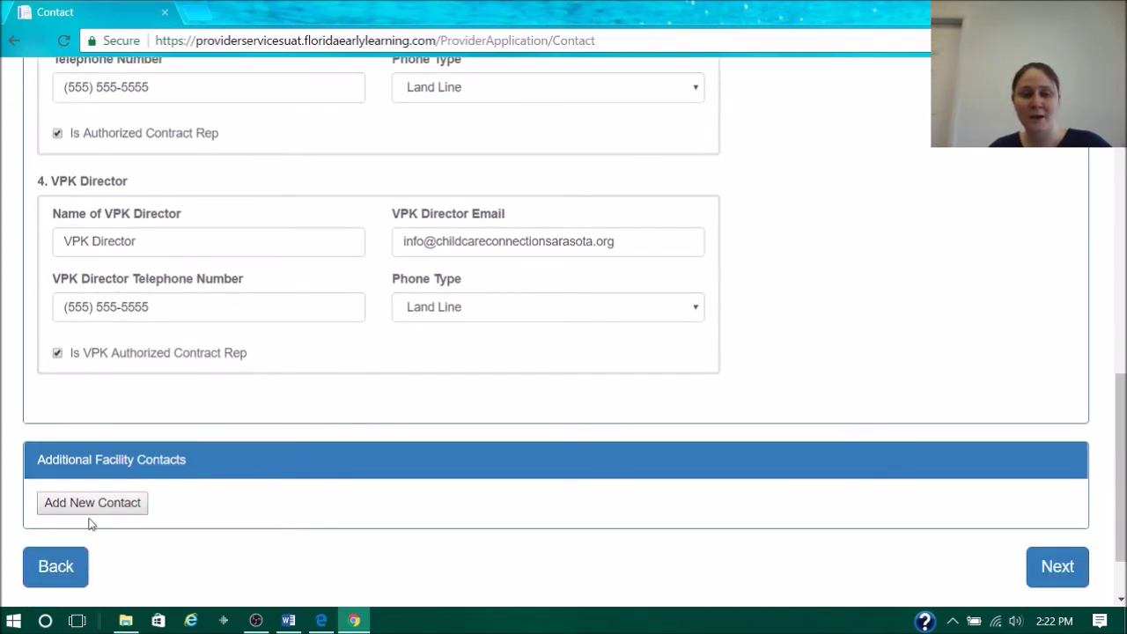
pyautogui.click(99, 503)
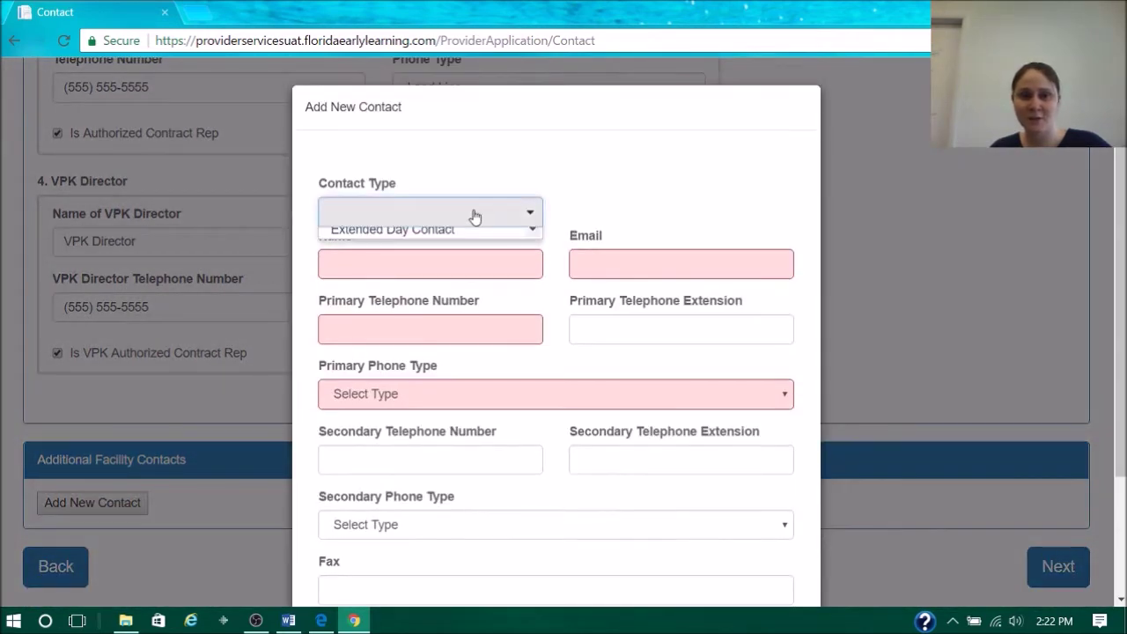
# - Review the contact type options, cancel the new contact, and submit the Facility section
pyautogui.click(470, 212)
pyautogui.moveTo(532, 262); pyautogui.dragTo(529, 373)
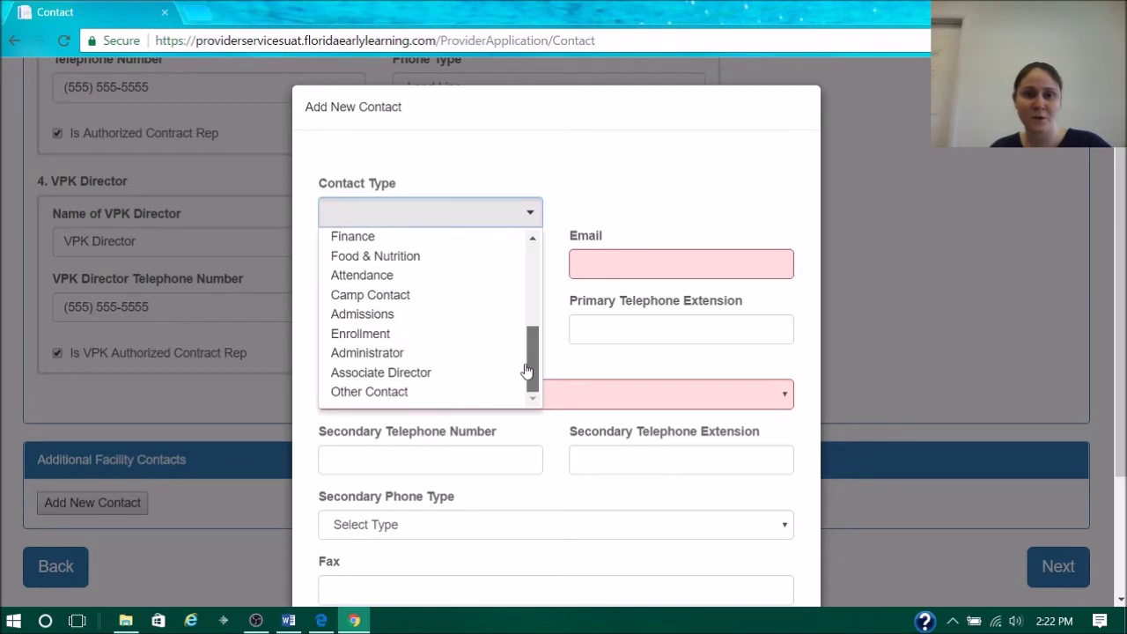
pyautogui.click(574, 297)
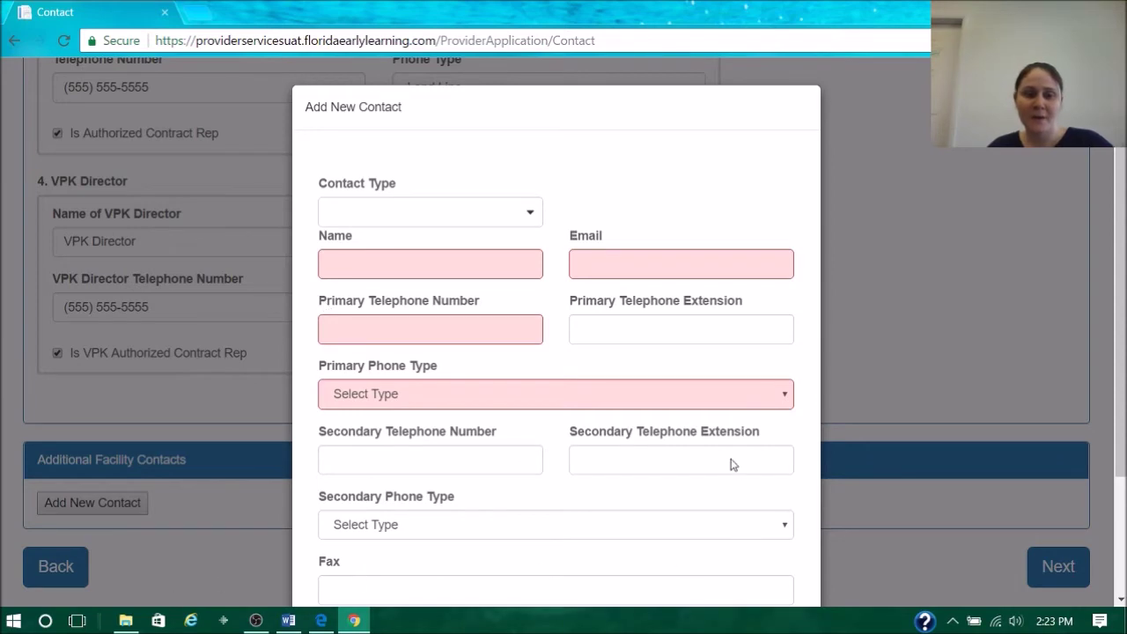
pyautogui.scroll(-3, 558, 507)
pyautogui.click(748, 533)
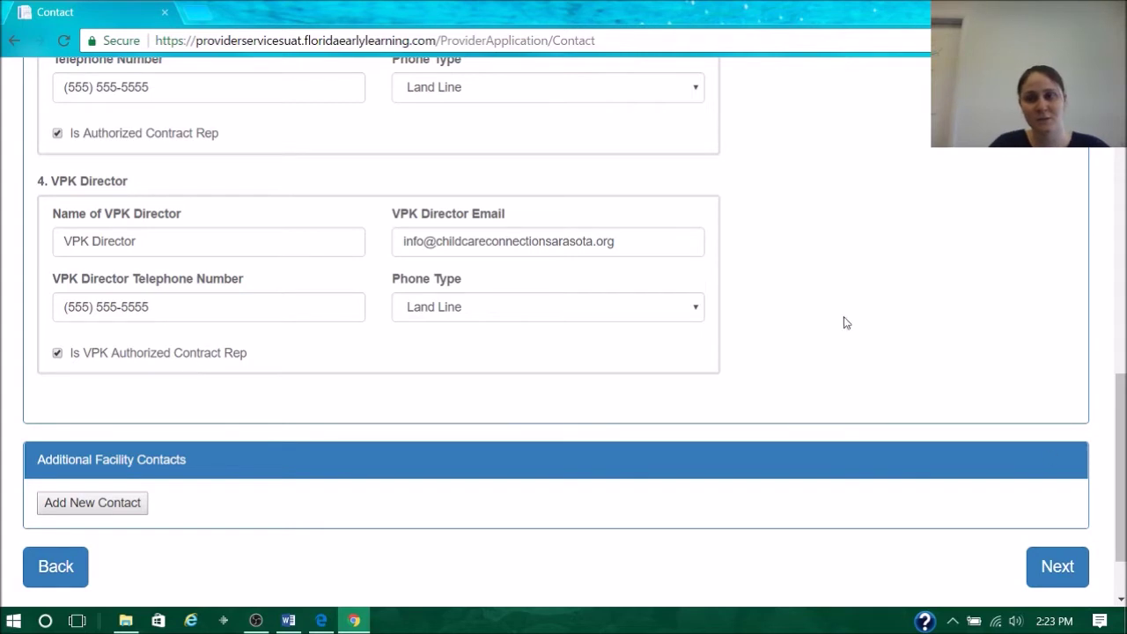
pyautogui.click(1075, 564)
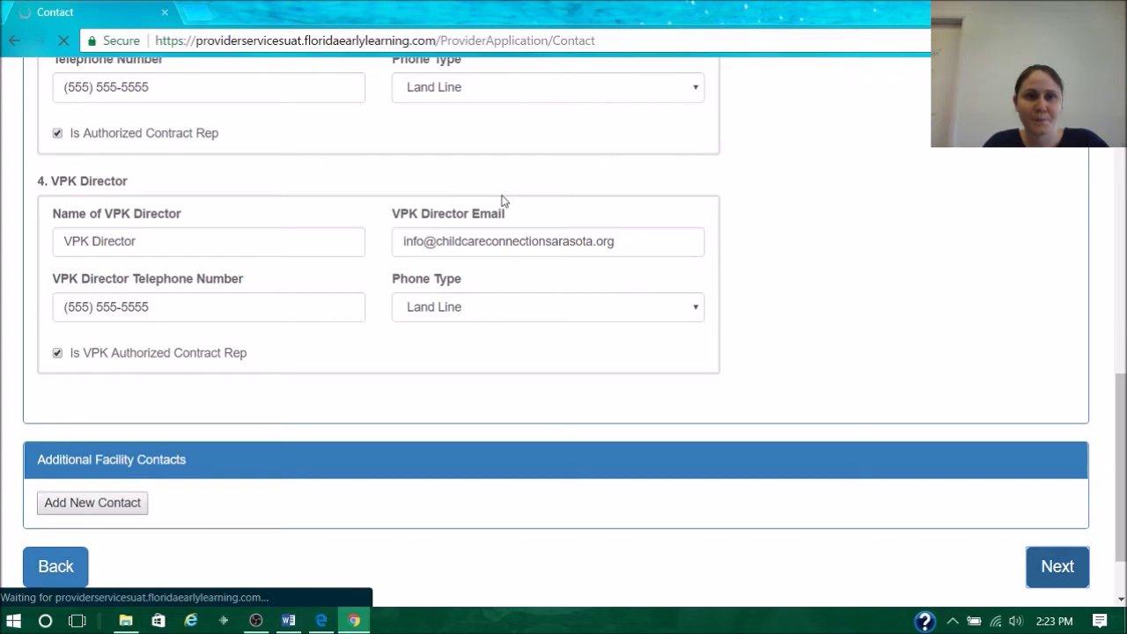
pyautogui.scroll(15, 508, 221)
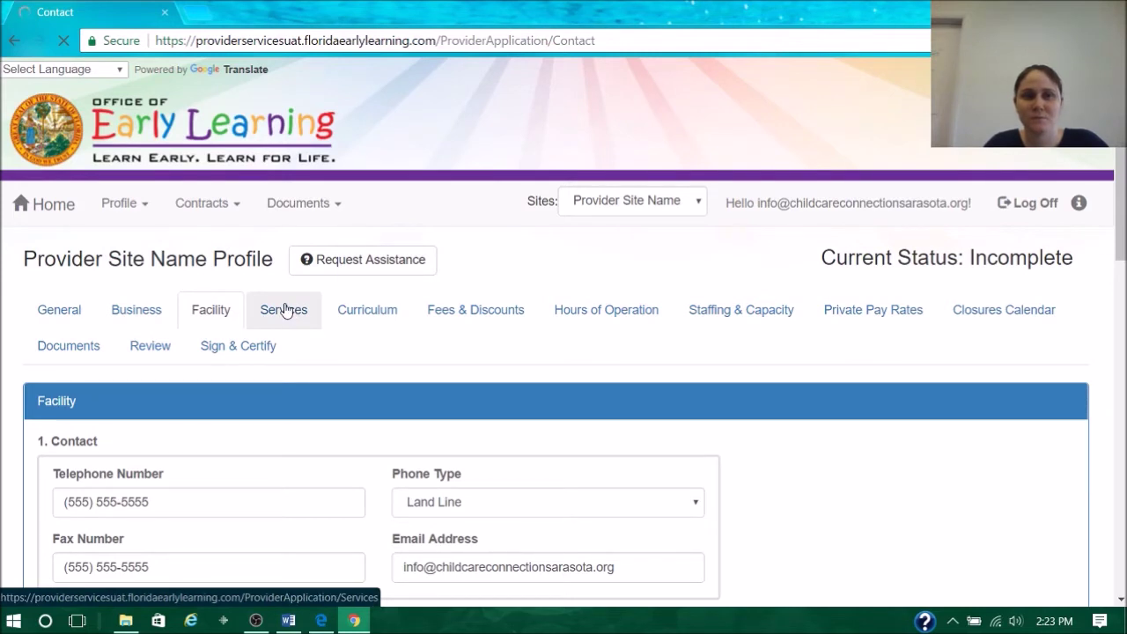
# - Review the Services answers unchanged and continue to the Curriculum section
pyautogui.click(283, 309)
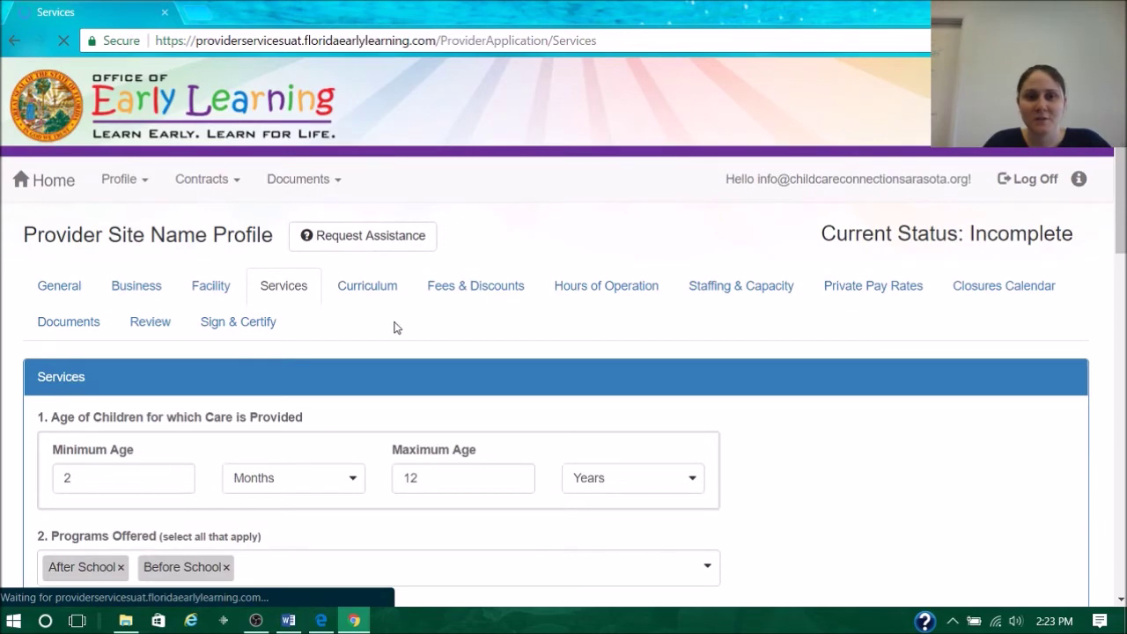
pyautogui.scroll(-3, 413, 342)
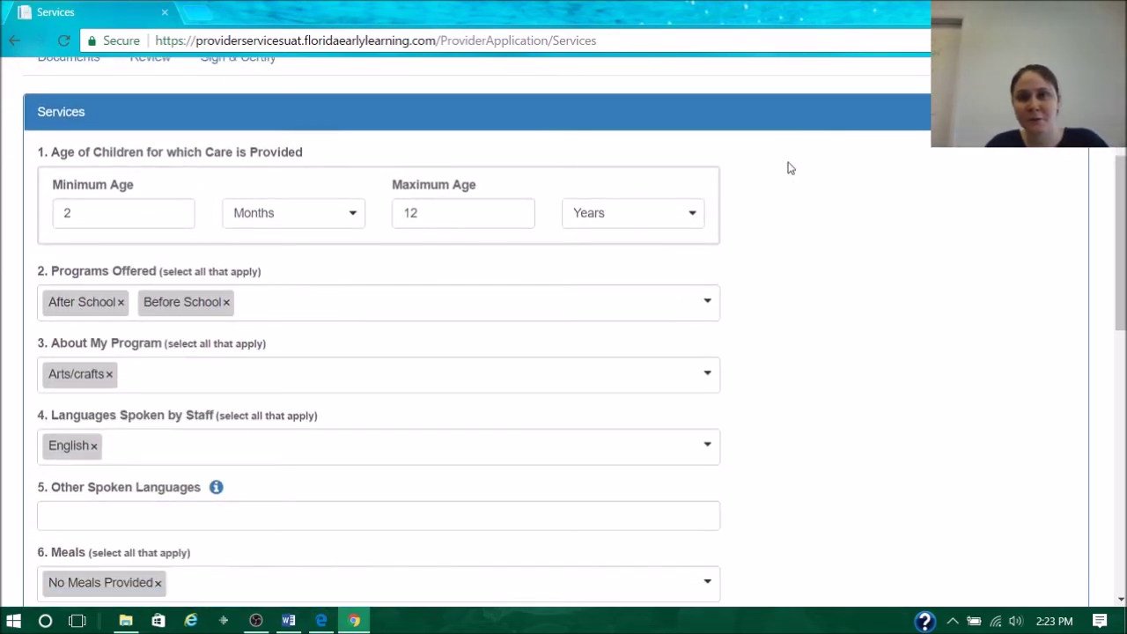
pyautogui.moveTo(152, 216)
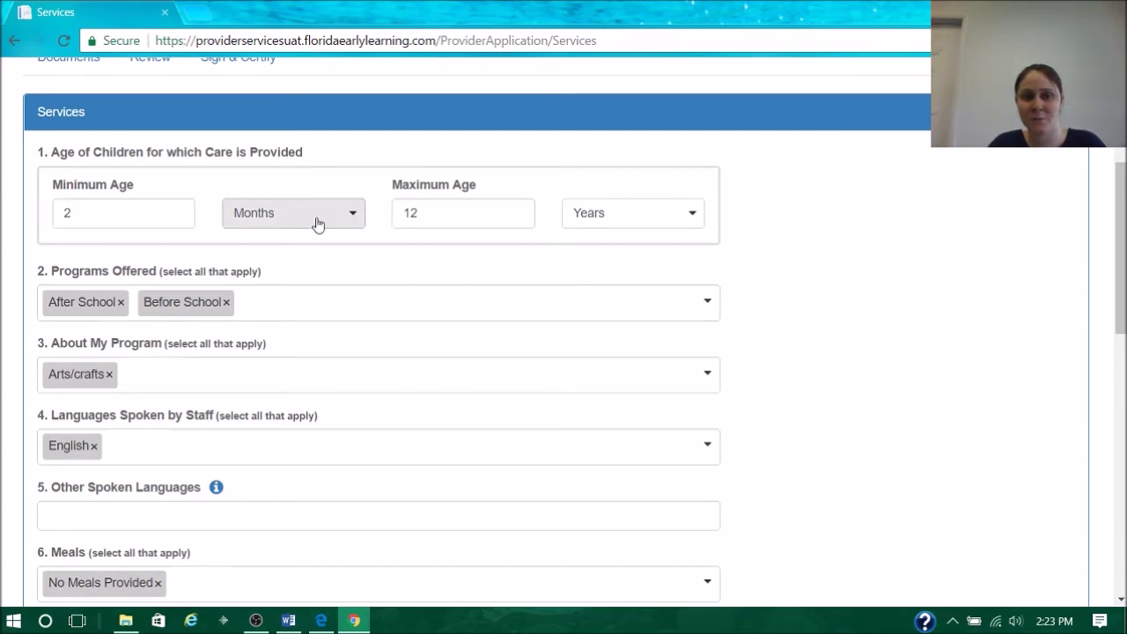
pyautogui.scroll(-1, 379, 291)
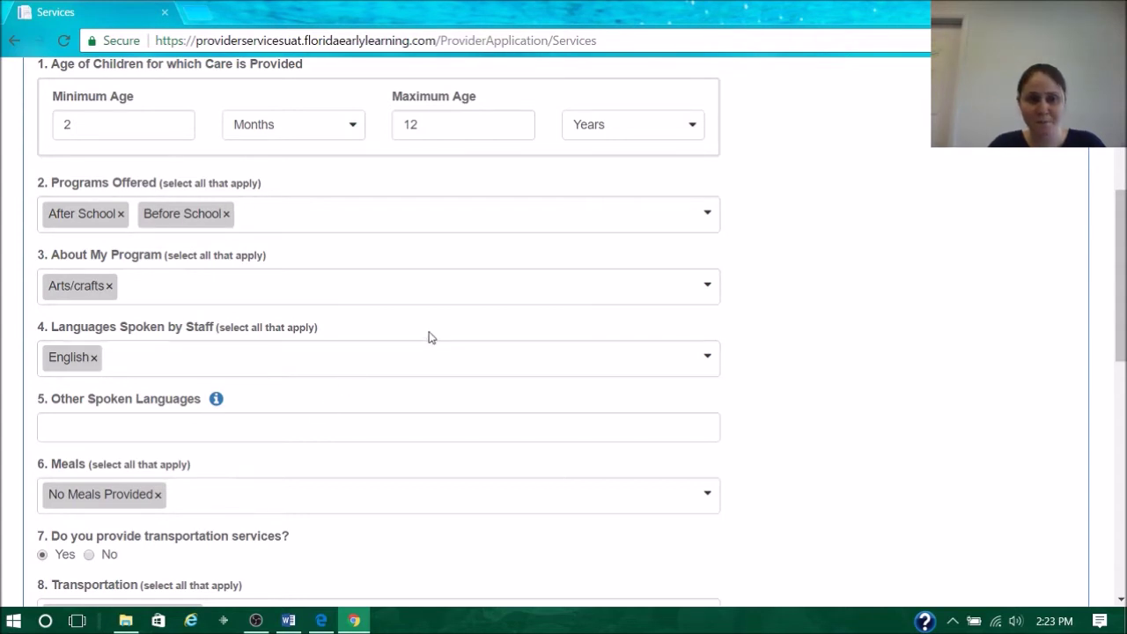
pyautogui.scroll(-2, 414, 317)
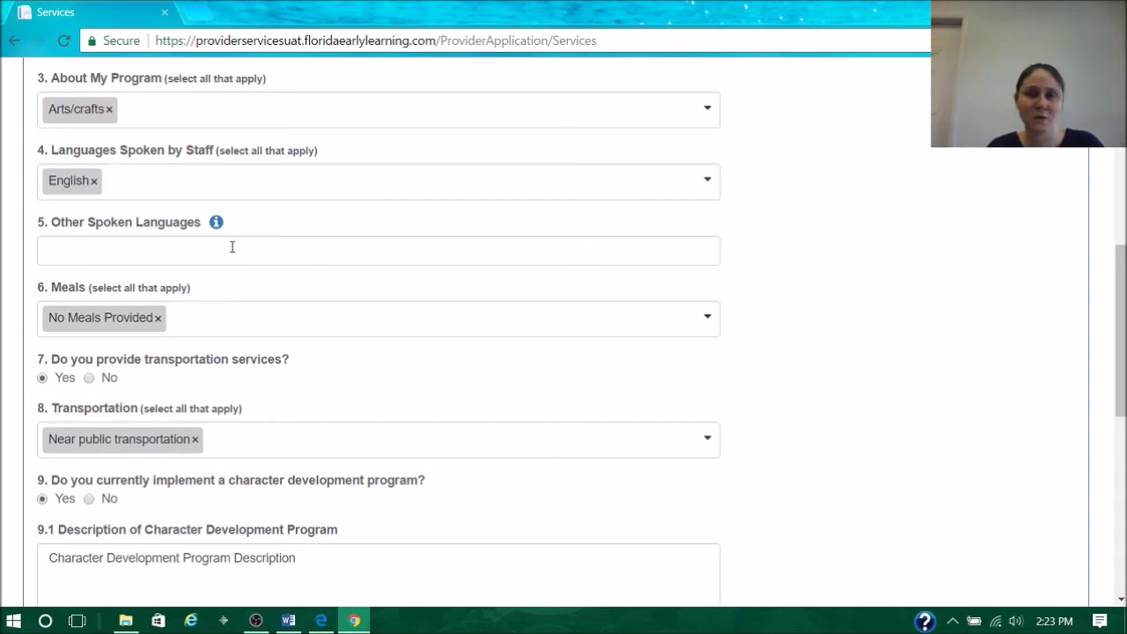
pyautogui.scroll(-4, 191, 221)
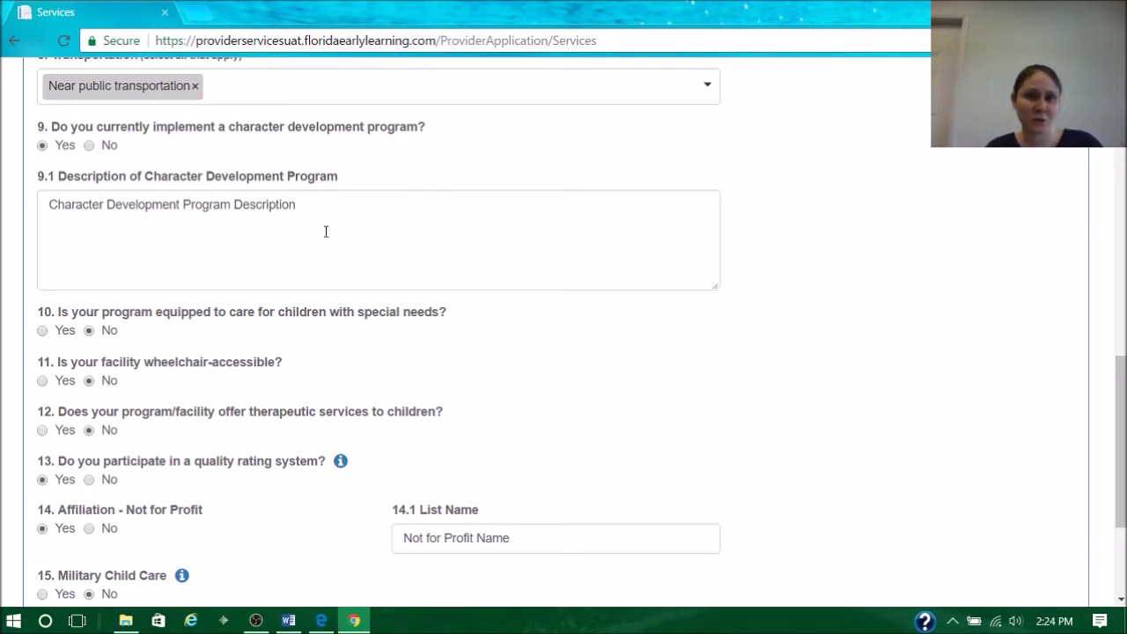
pyautogui.scroll(-3, 325, 232)
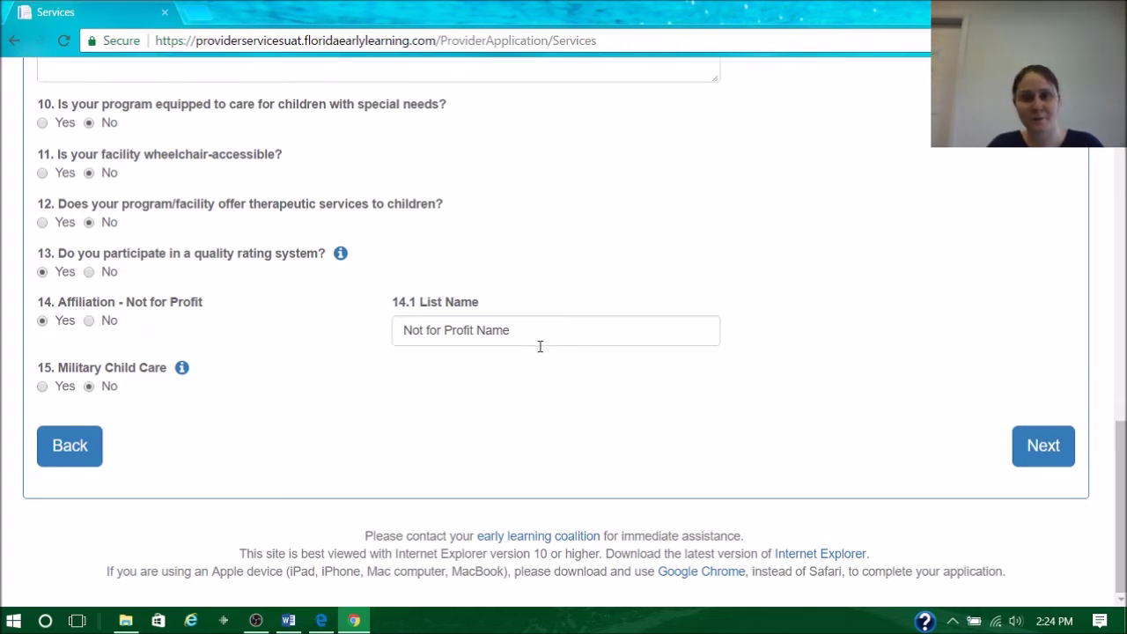
pyautogui.click(1039, 443)
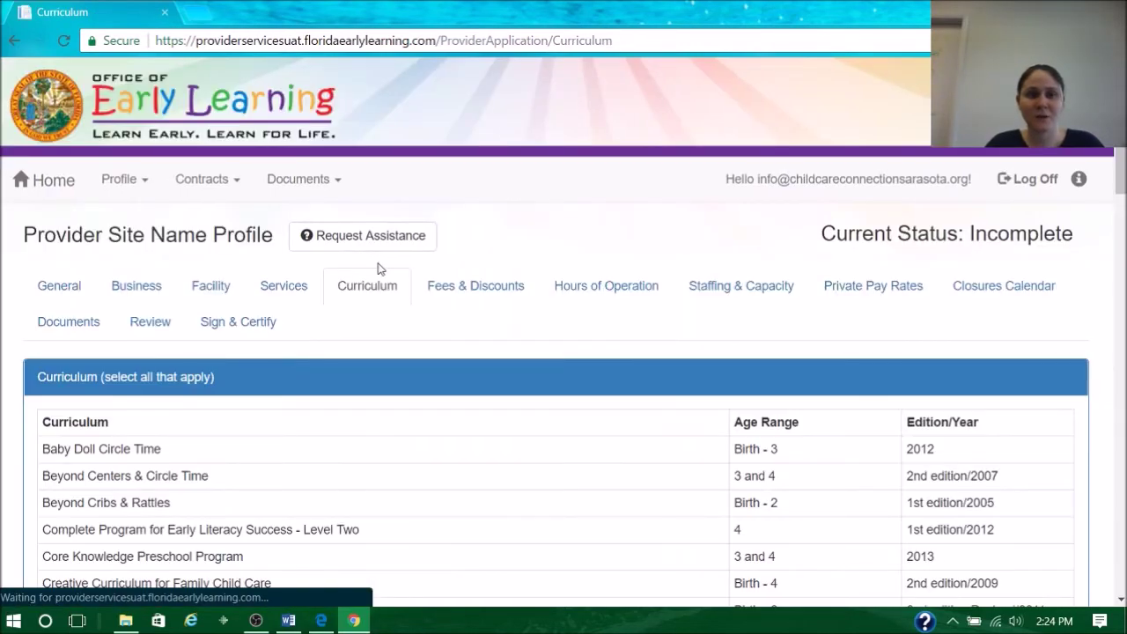
# - Leave Other as the selected curriculum and move on to Fees and Discounts
pyautogui.scroll(-10, 594, 302)
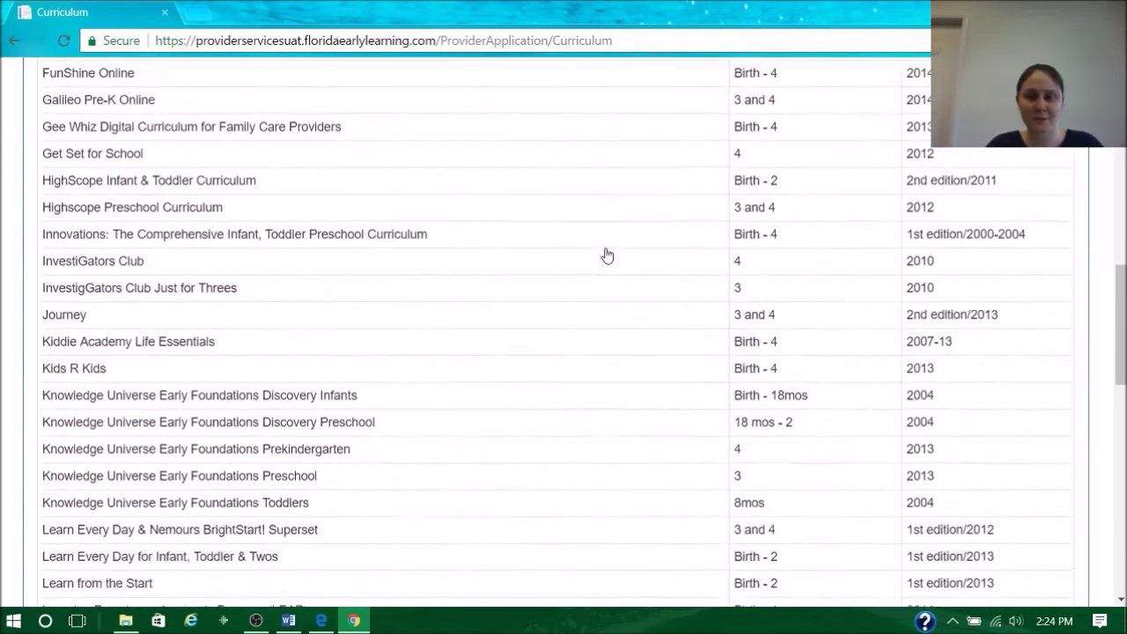
pyautogui.scroll(-10, 607, 255)
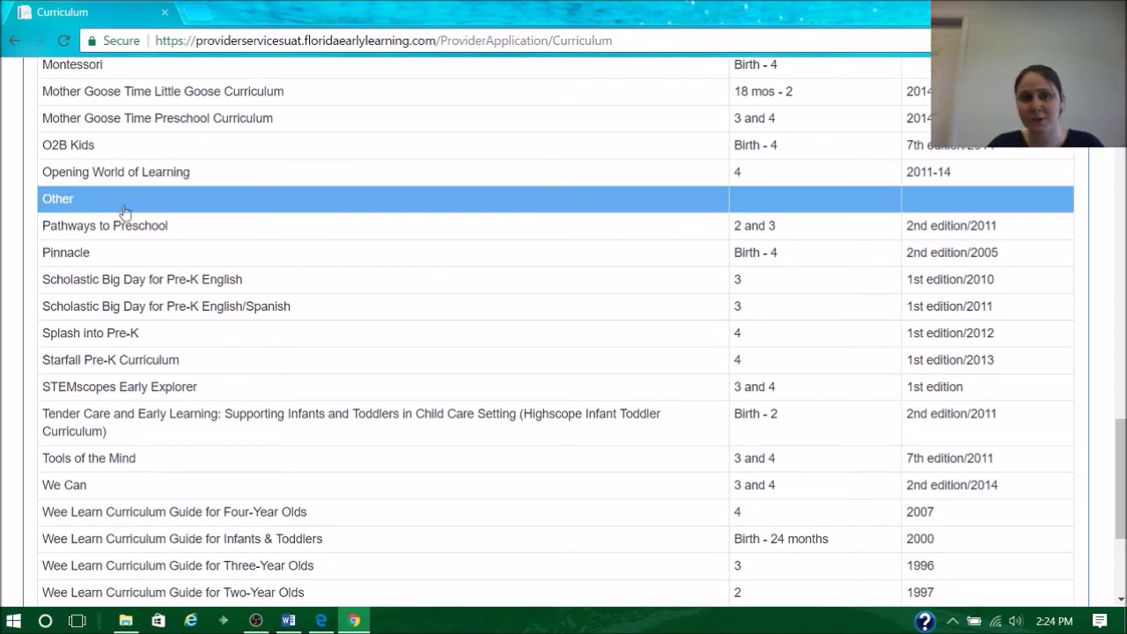
pyautogui.scroll(-3, 519, 242)
pyautogui.click(1061, 448)
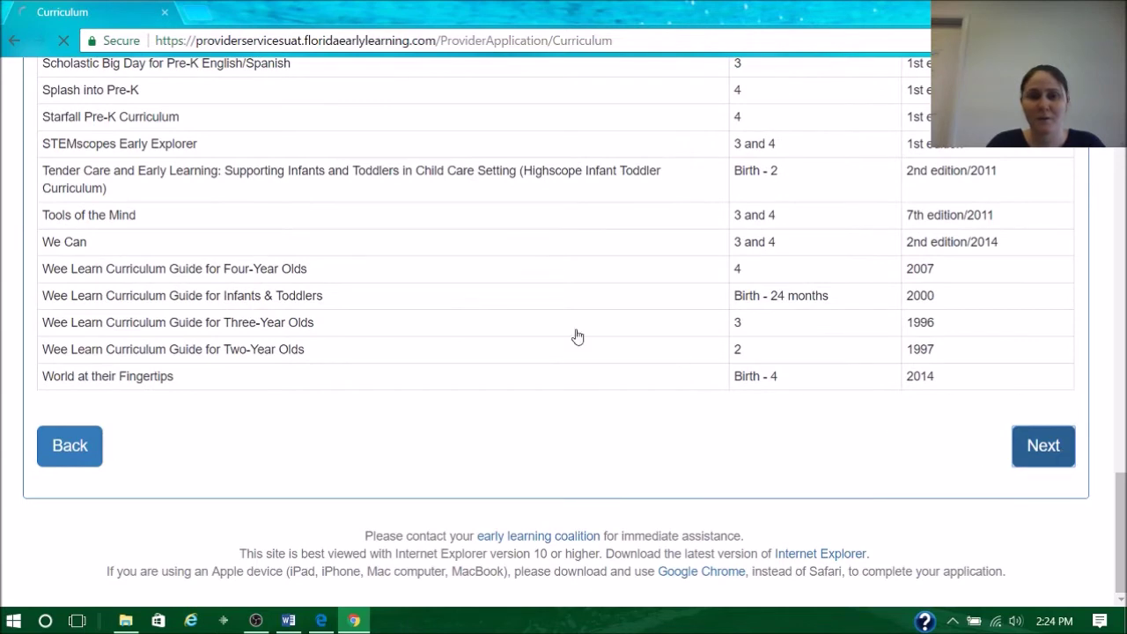
pyautogui.scroll(-3, 491, 277)
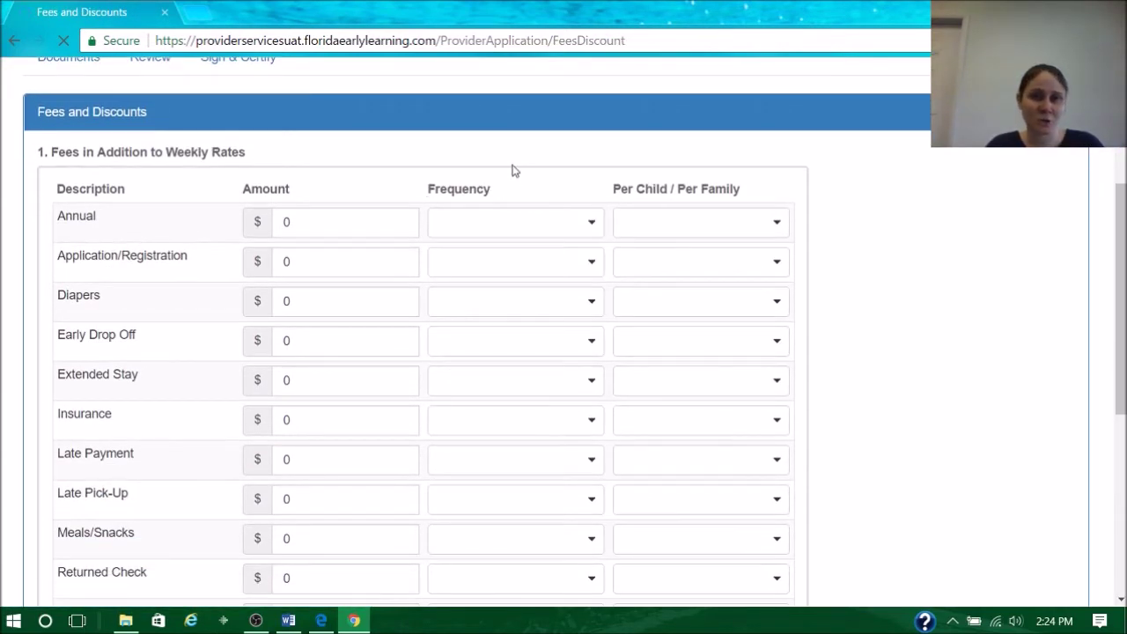
pyautogui.scroll(-1, 390, 171)
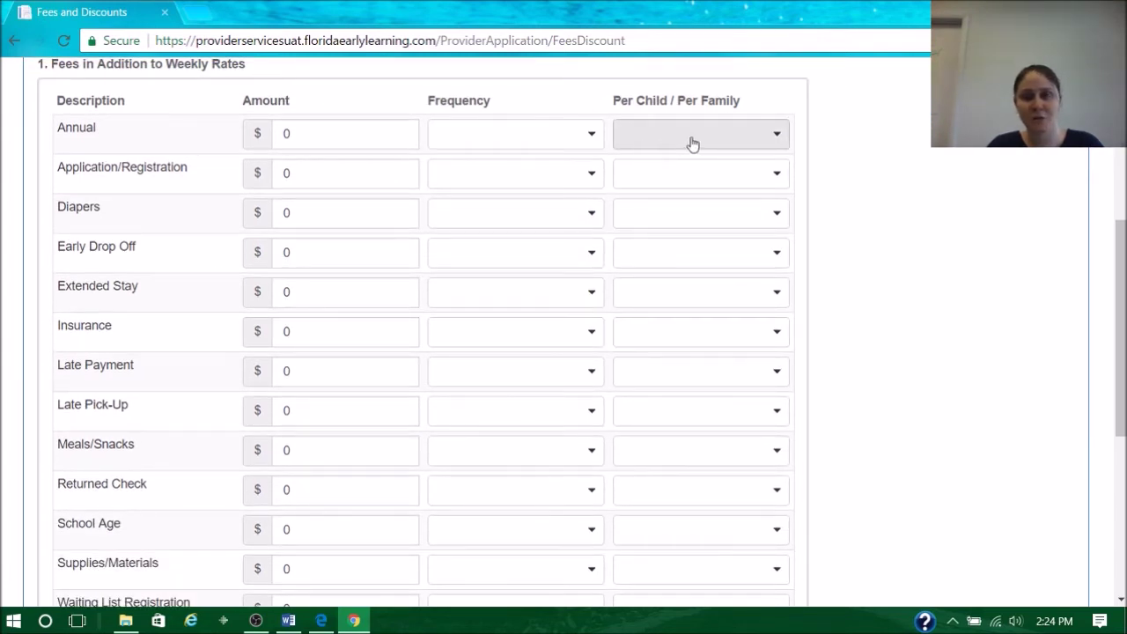
pyautogui.click(301, 135)
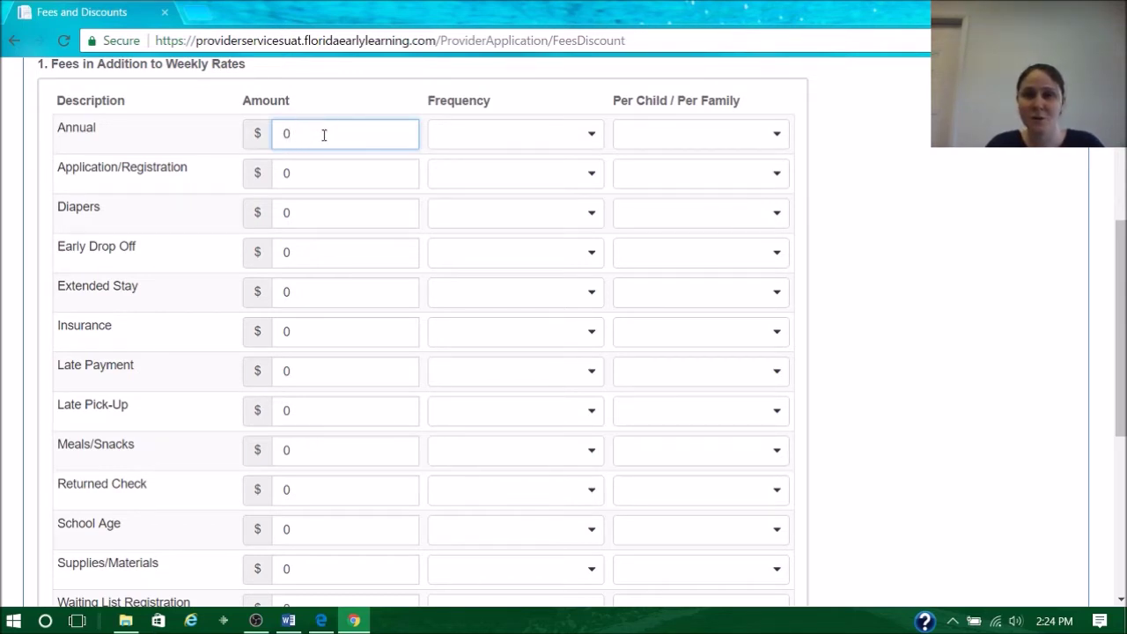
pyautogui.click(870, 152)
pyautogui.scroll(-5, 845, 145)
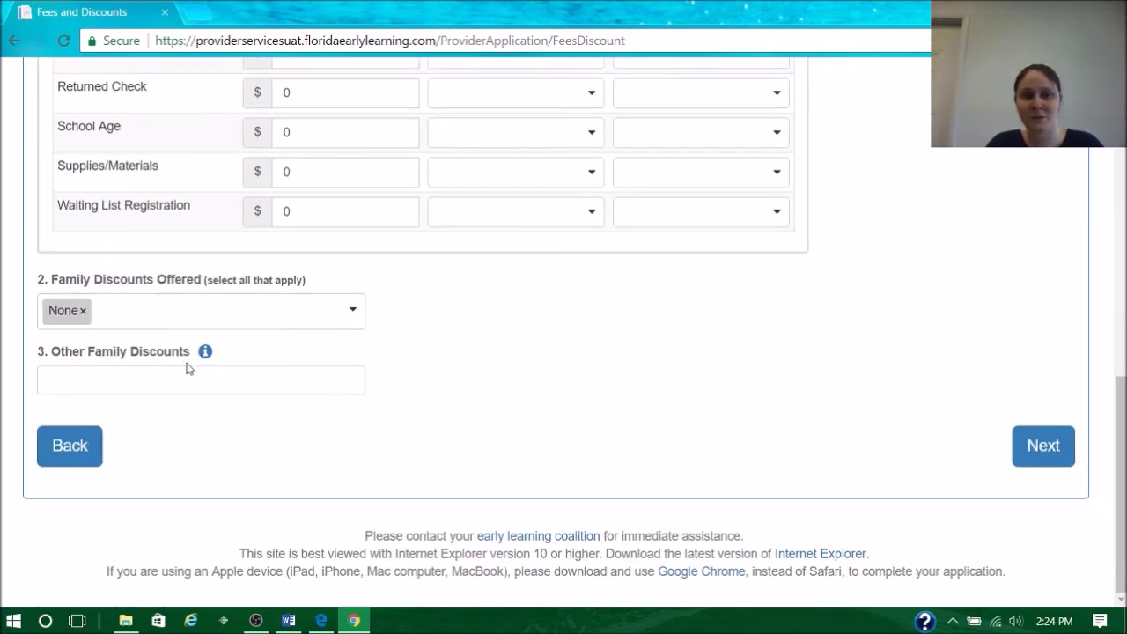
# - Keep Hours of Operation at Monday–Friday 6:00 AM–6:00 PM with no Enhanced Schedule
pyautogui.click(1034, 442)
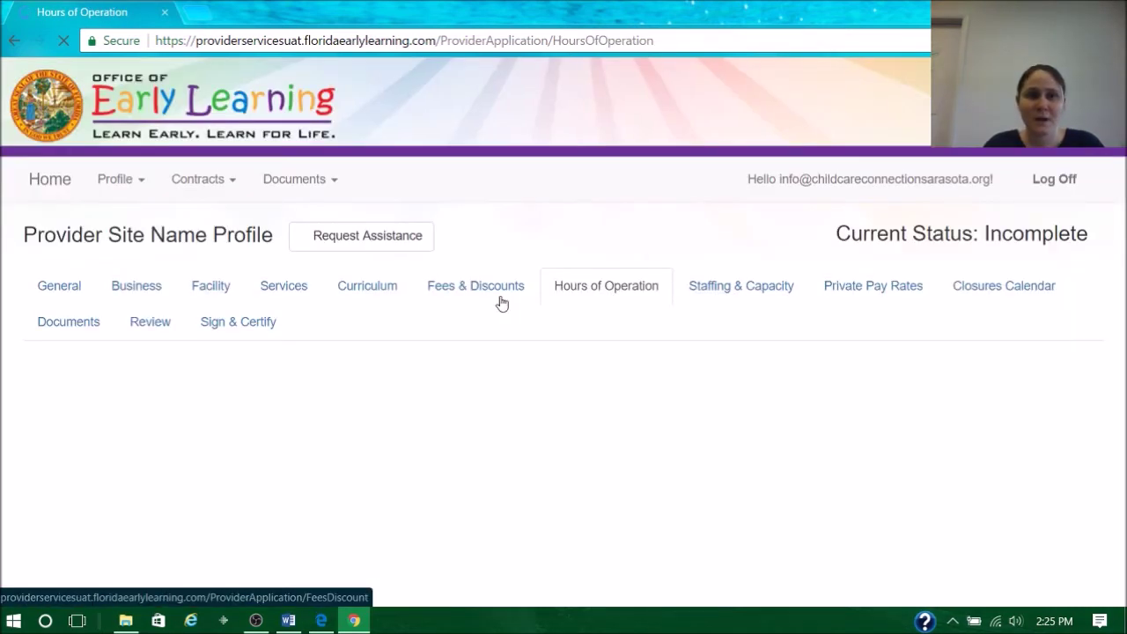
pyautogui.scroll(-4, 598, 298)
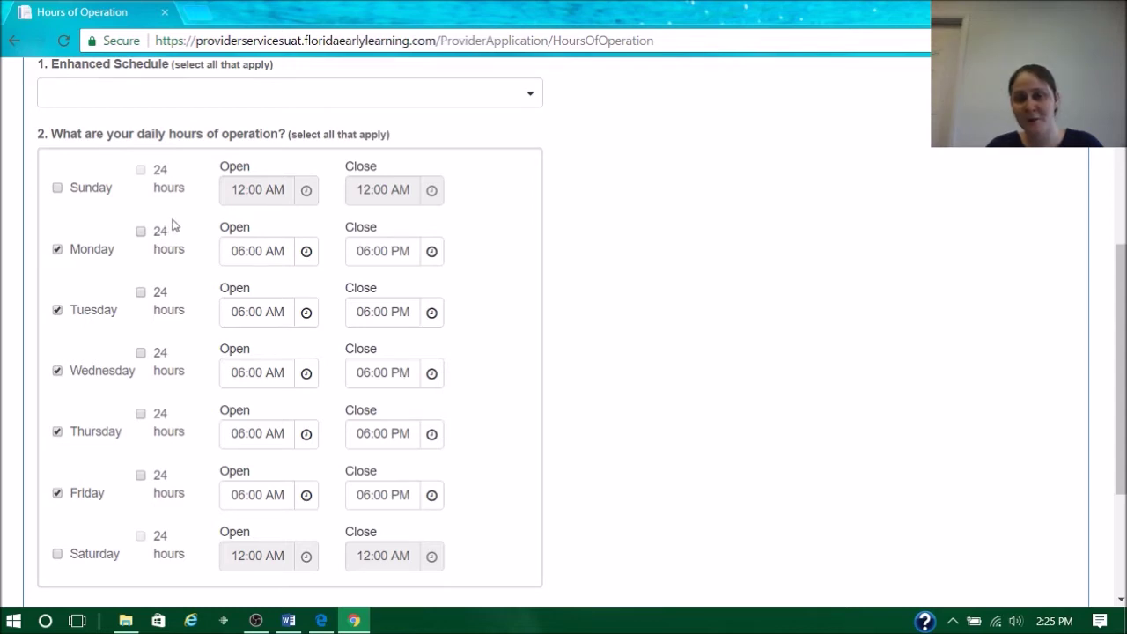
pyautogui.scroll(-3, 571, 300)
pyautogui.scroll(6, 623, 386)
pyautogui.click(527, 322)
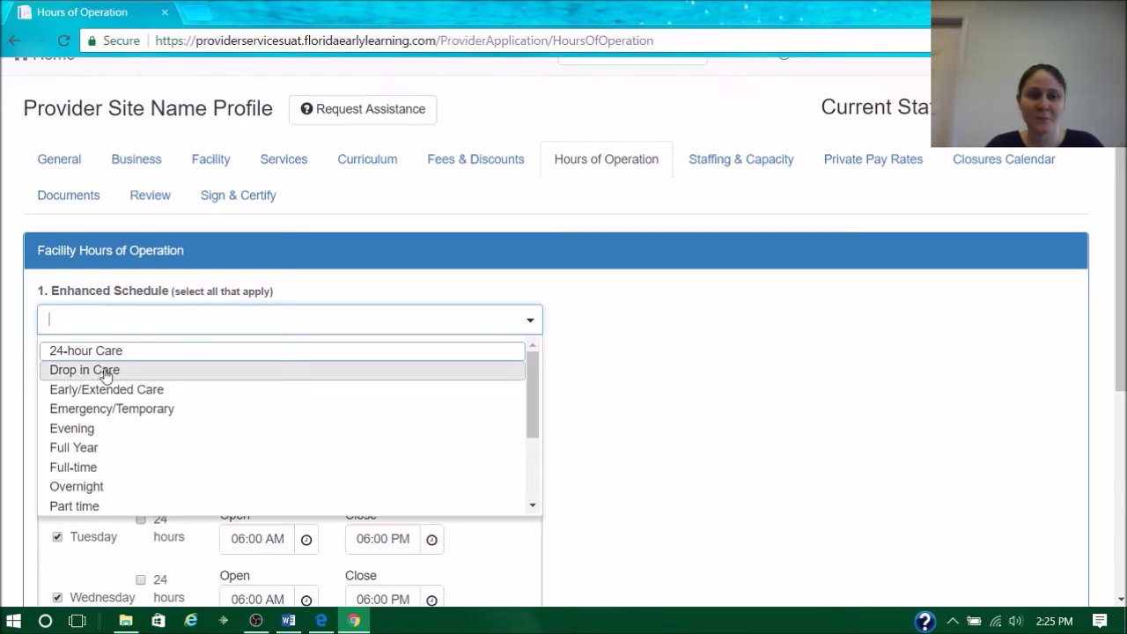
pyautogui.click(691, 386)
pyautogui.scroll(-5, 931, 460)
pyautogui.click(1041, 446)
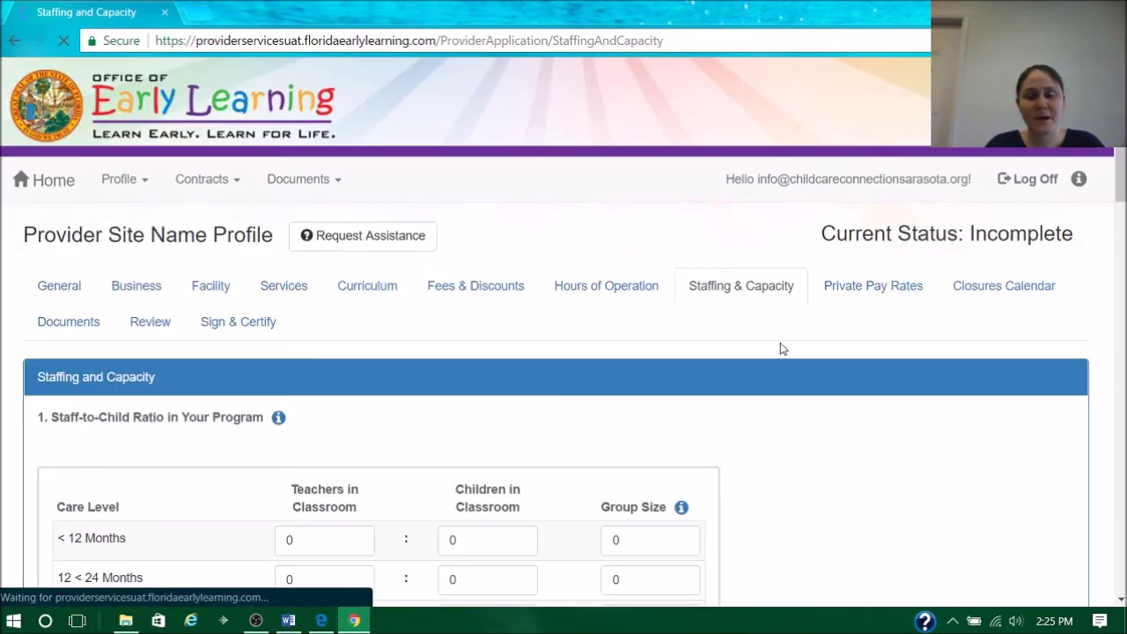
# - Check the 1:12 ratio for 36–48 months, Group Size note, 5 staff, capacity 45, 15 private-pay children
pyautogui.scroll(-5, 780, 342)
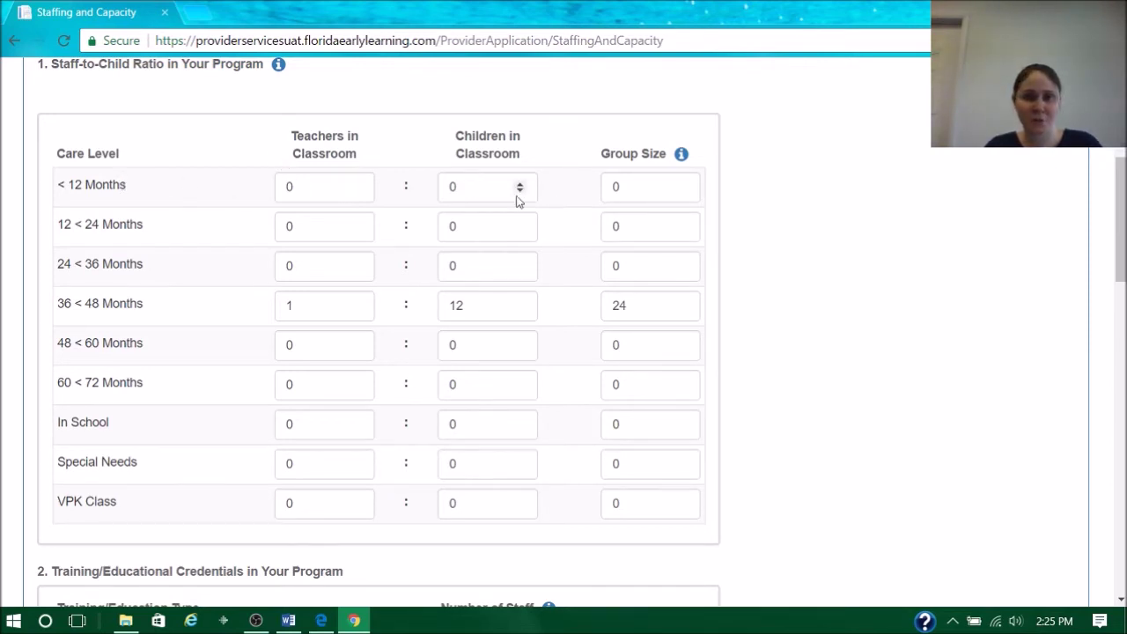
pyautogui.moveTo(686, 160)
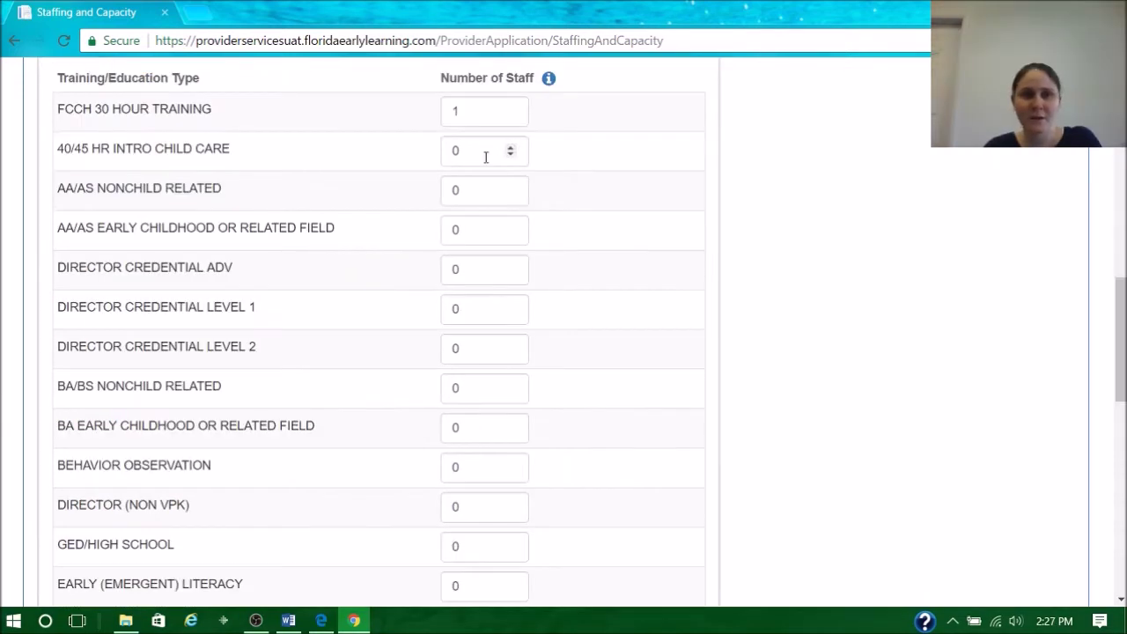
pyautogui.scroll(1, 466, 165)
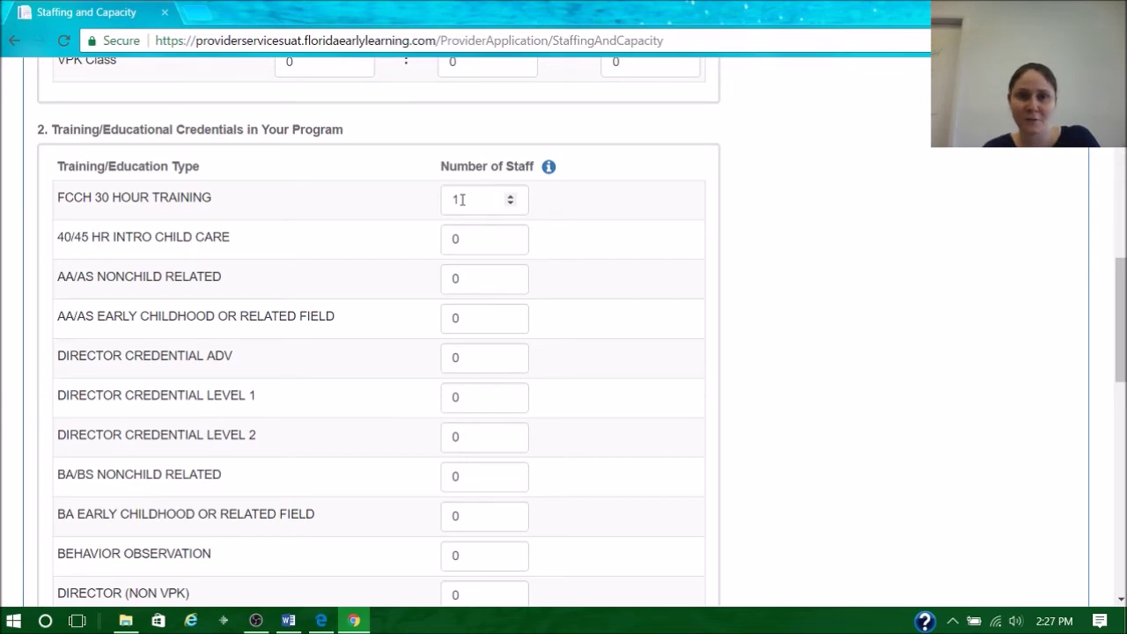
pyautogui.scroll(-7, 417, 191)
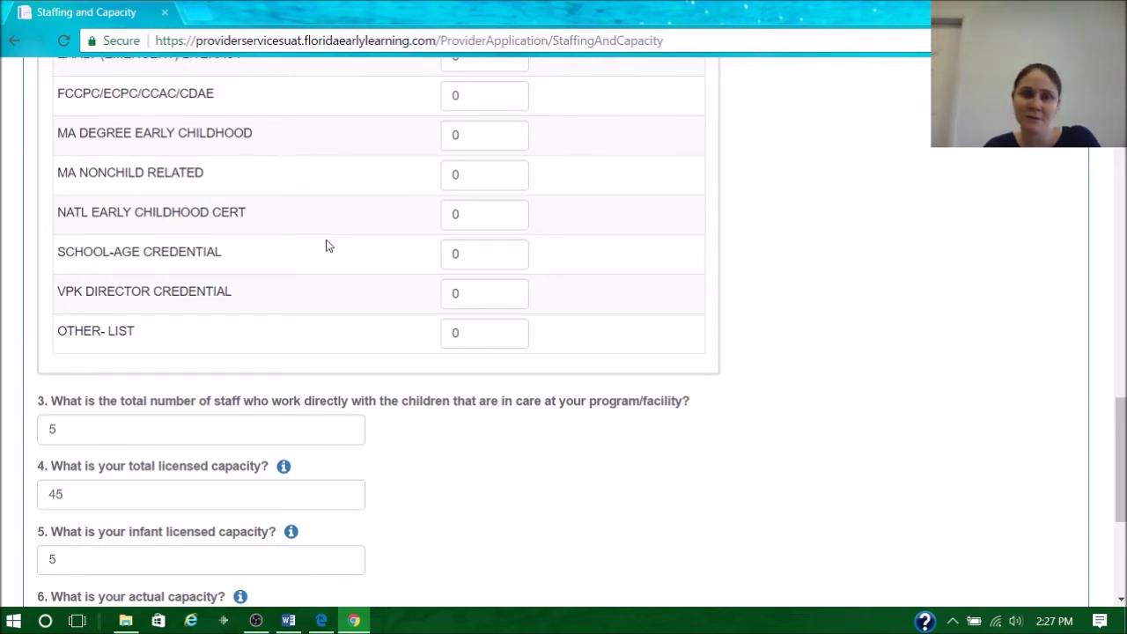
pyautogui.scroll(-3, 417, 349)
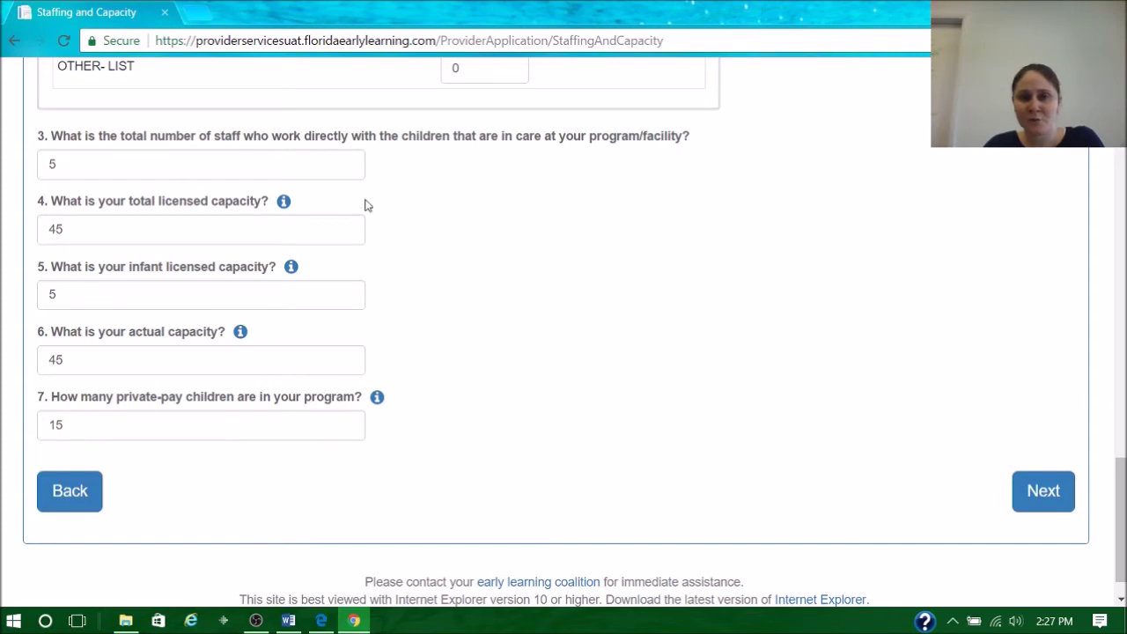
# - Review the Private Pay Rates table, leaving every rate at 0, and its rate info notes
pyautogui.click(1054, 490)
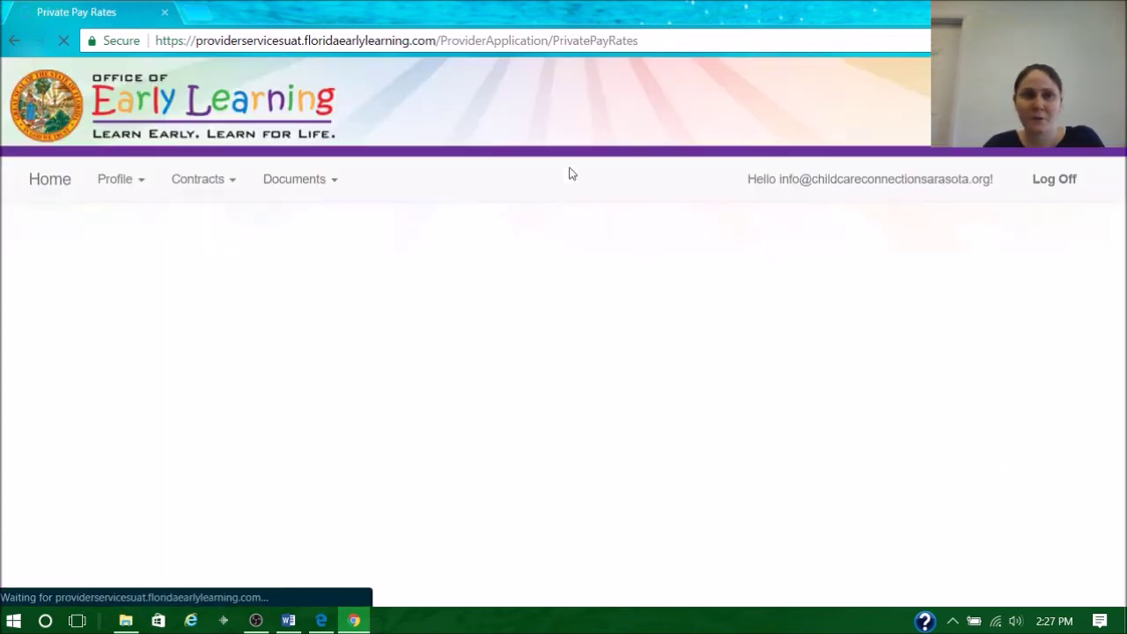
pyautogui.scroll(-4, 674, 237)
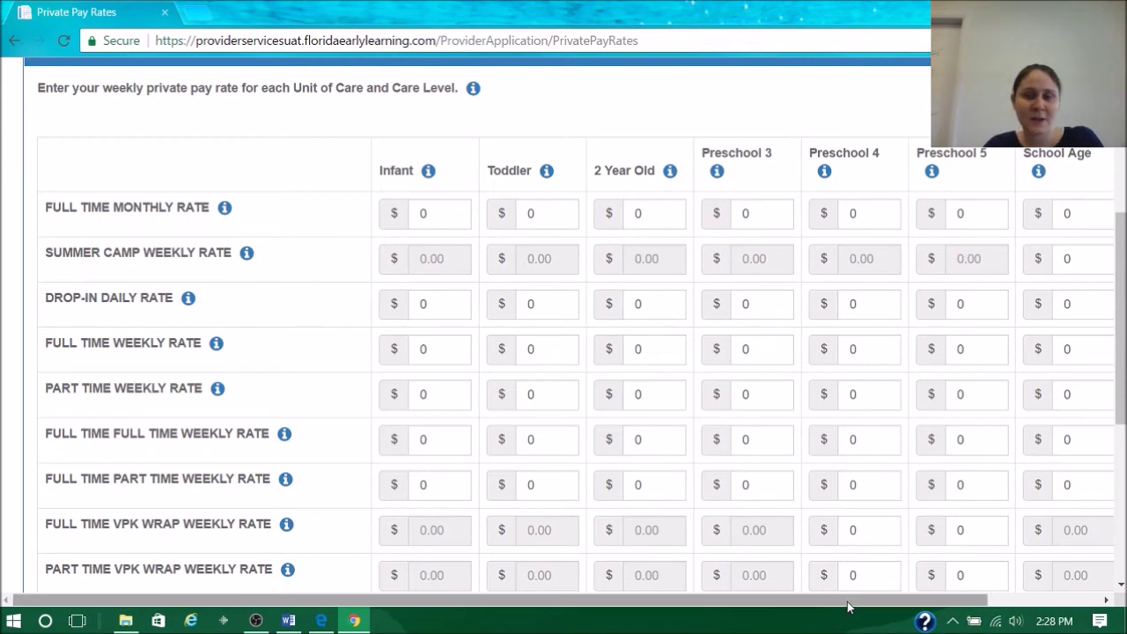
pyautogui.moveTo(846, 603); pyautogui.dragTo(864, 602)
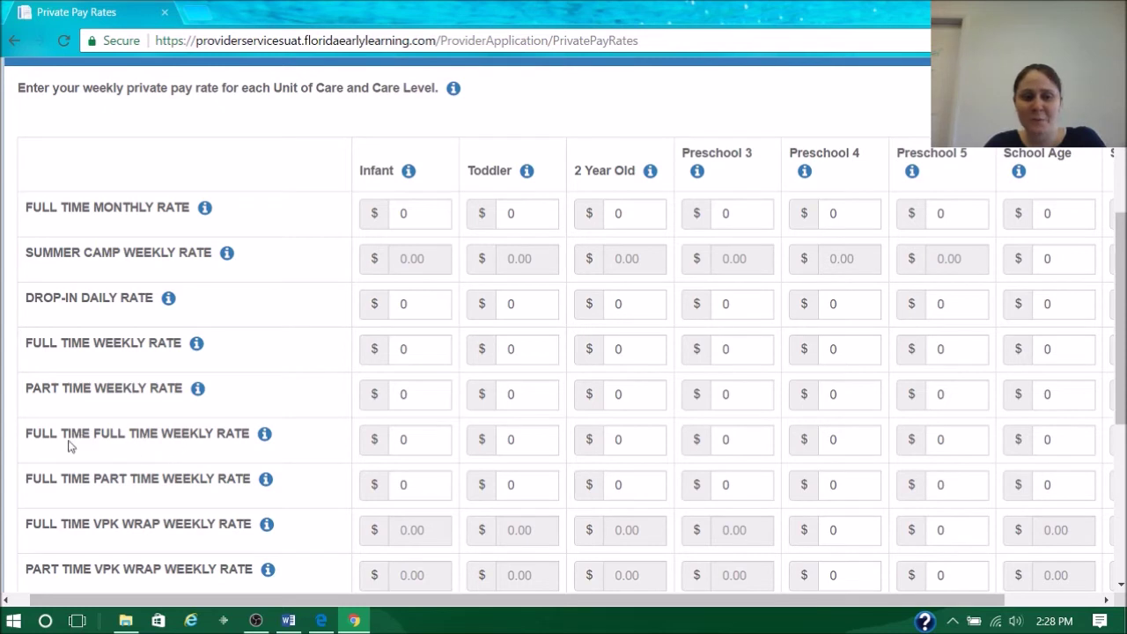
pyautogui.moveTo(264, 440)
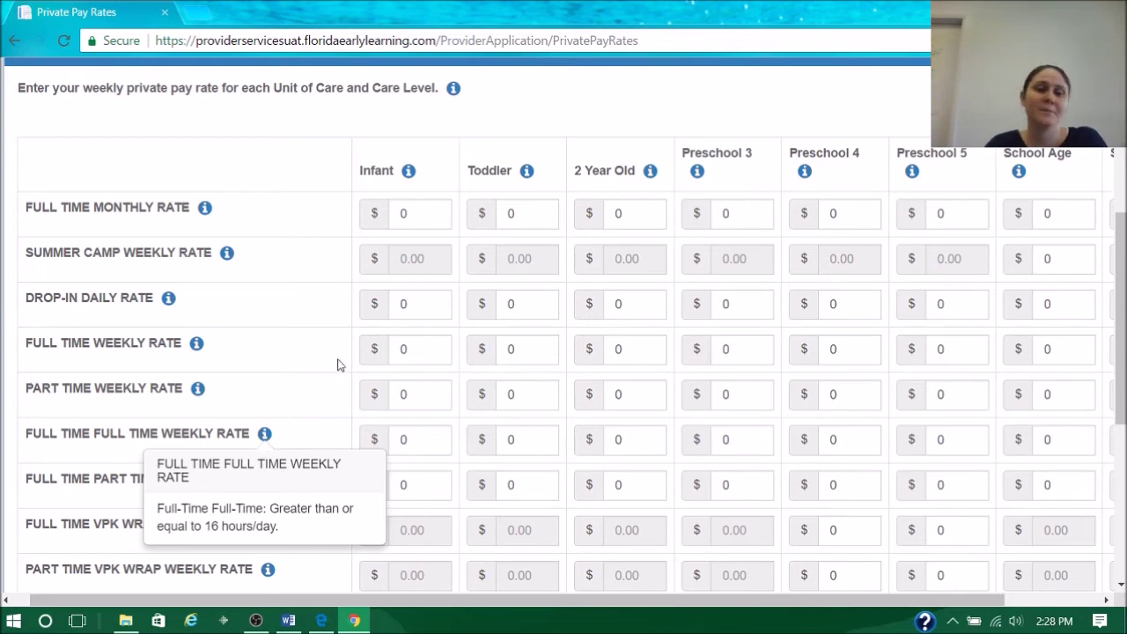
pyautogui.scroll(-5, 334, 361)
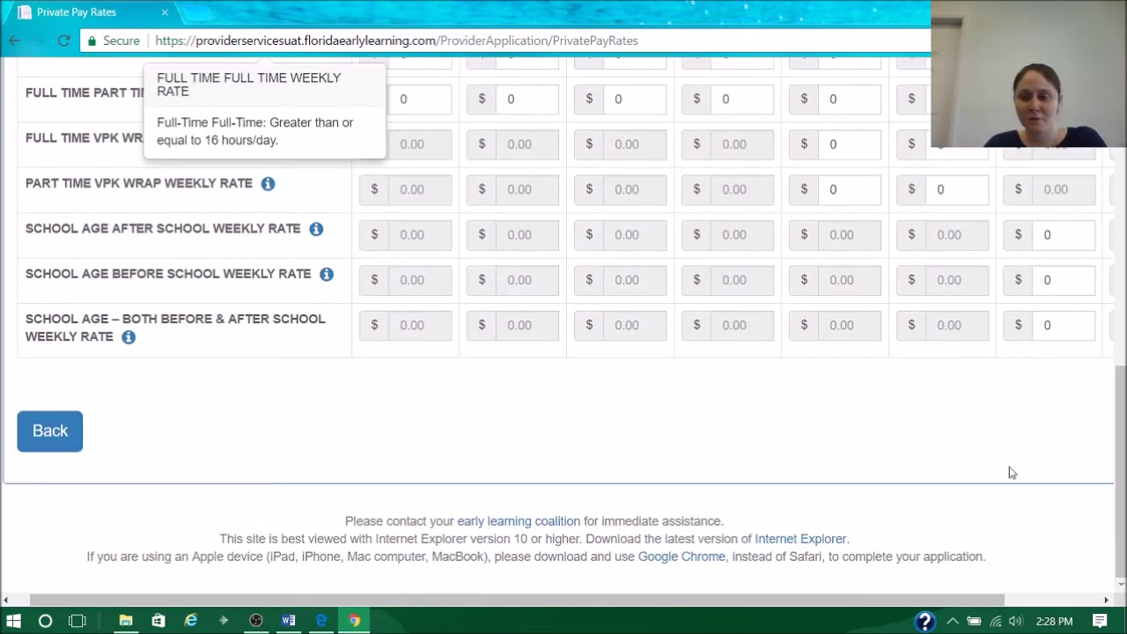
pyautogui.moveTo(947, 602); pyautogui.dragTo(1043, 604)
pyautogui.scroll(9, 772, 466)
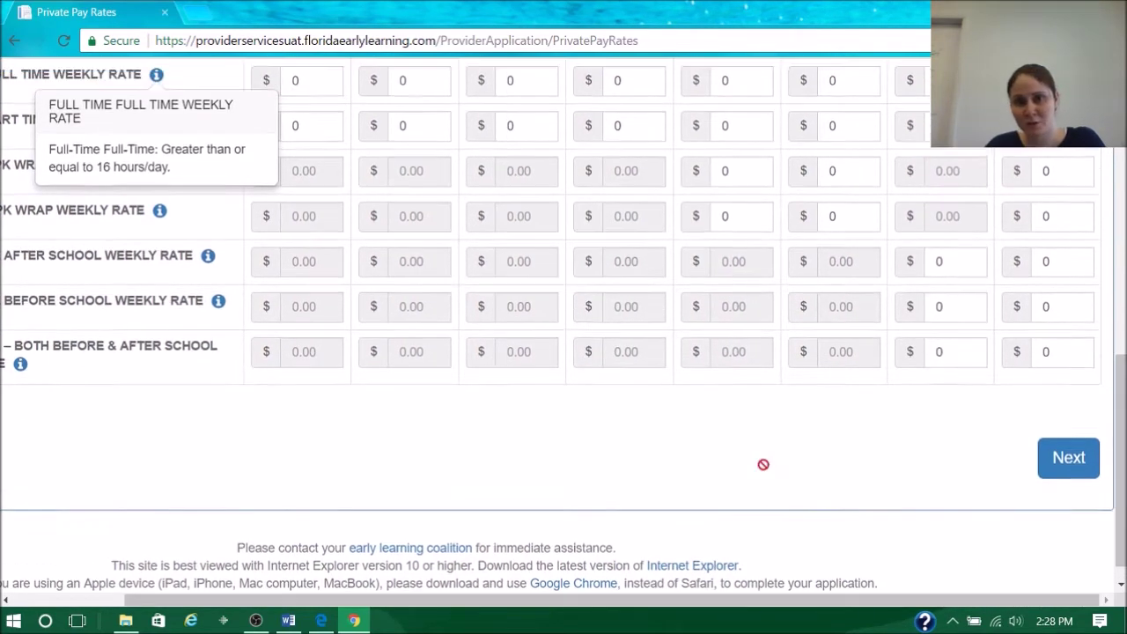
pyautogui.scroll(-4, 763, 470)
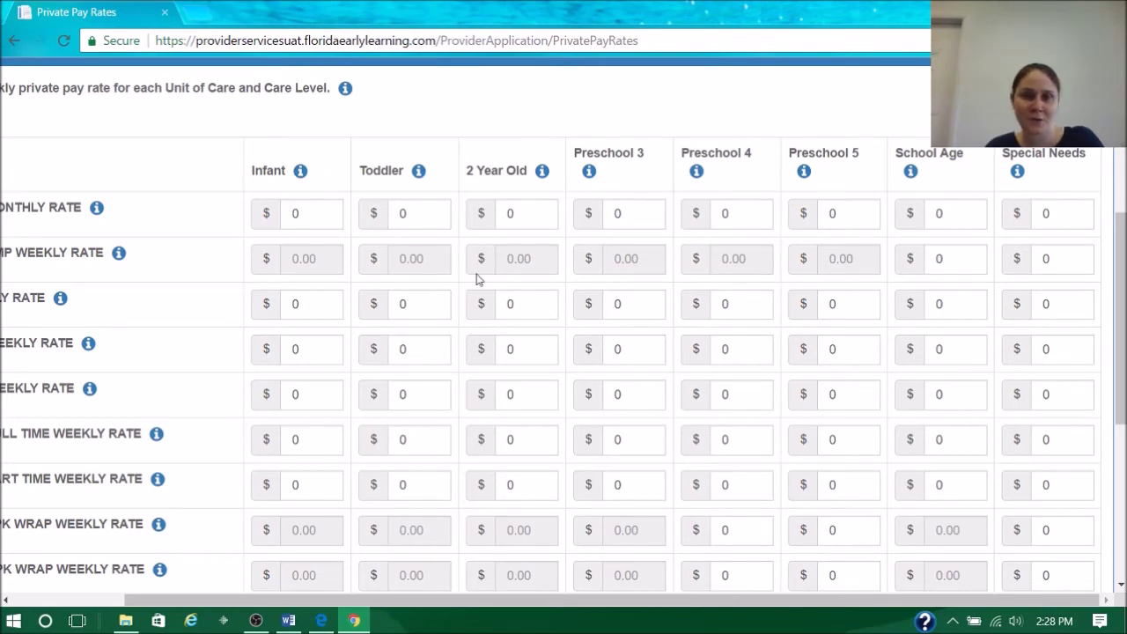
pyautogui.scroll(-5, 596, 330)
# - Move past Private Pay Rates, look through the Closures Calendar months, and continue to Supporting Documents
pyautogui.click(1072, 431)
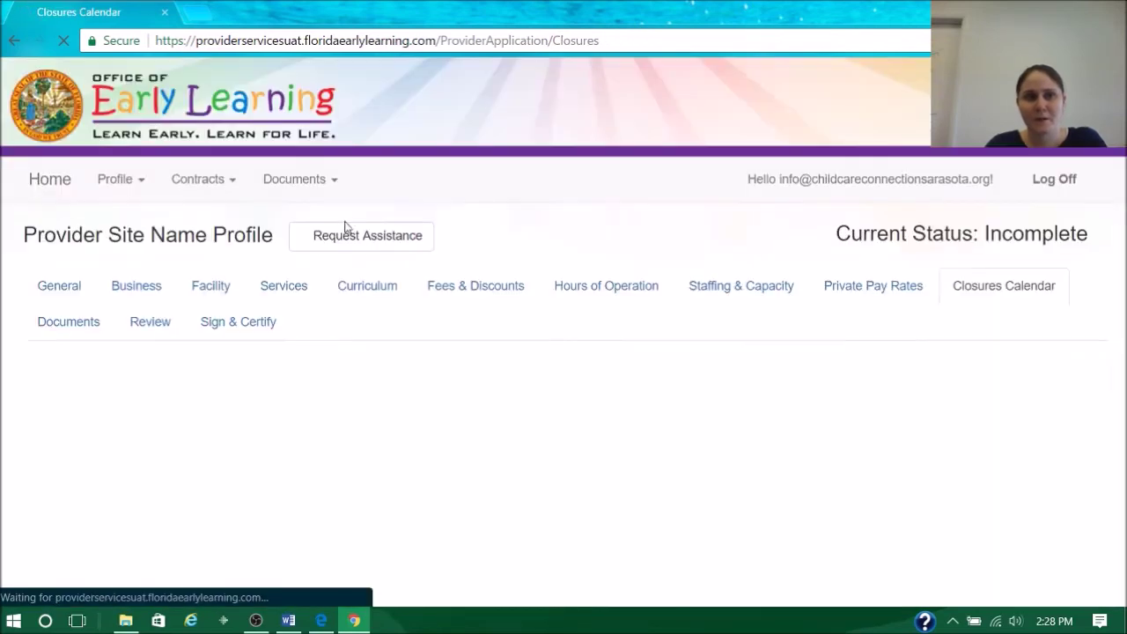
pyautogui.scroll(-4, 629, 280)
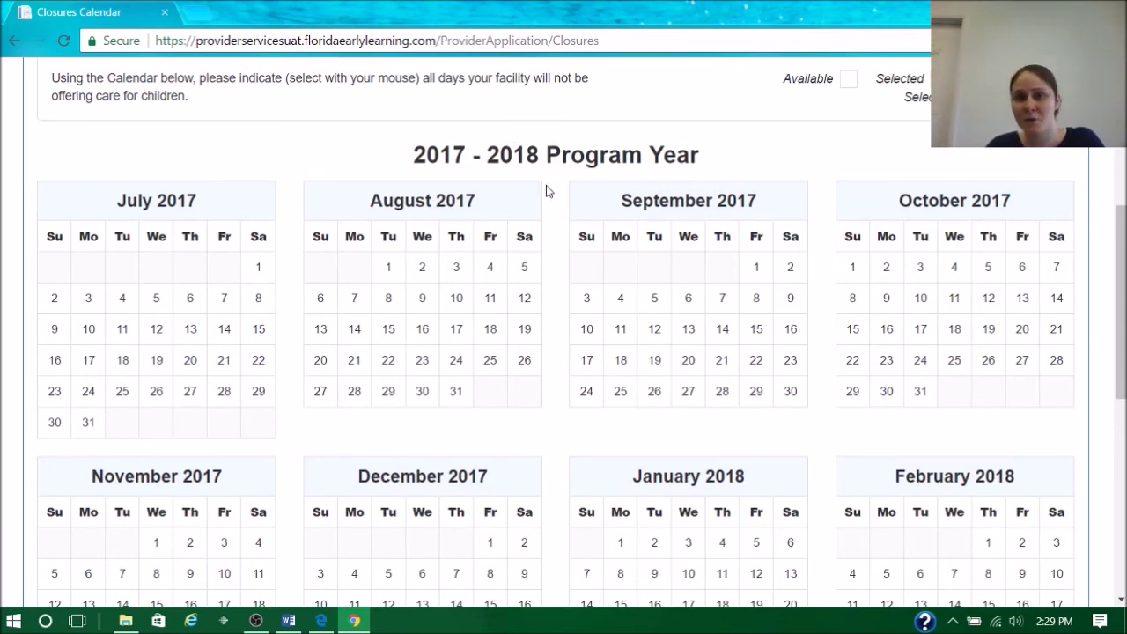
pyautogui.scroll(-6, 790, 286)
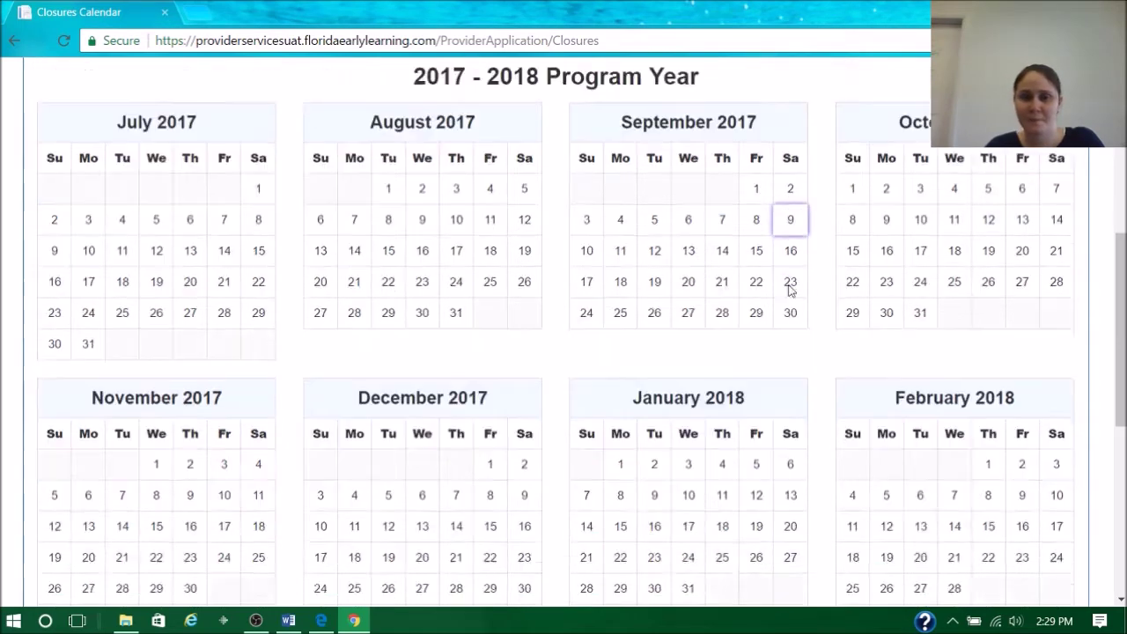
pyautogui.click(1039, 447)
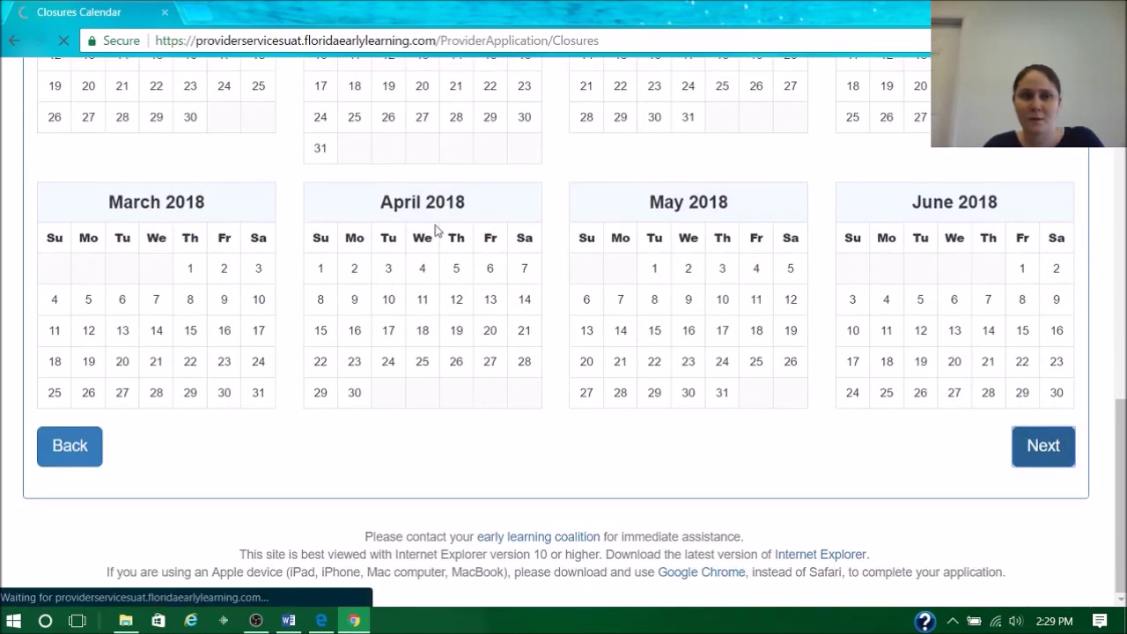
pyautogui.scroll(-4, 529, 234)
# - Look over each Supporting Documents section, then continue to the profile's Review step
pyautogui.scroll(1, 518, 227)
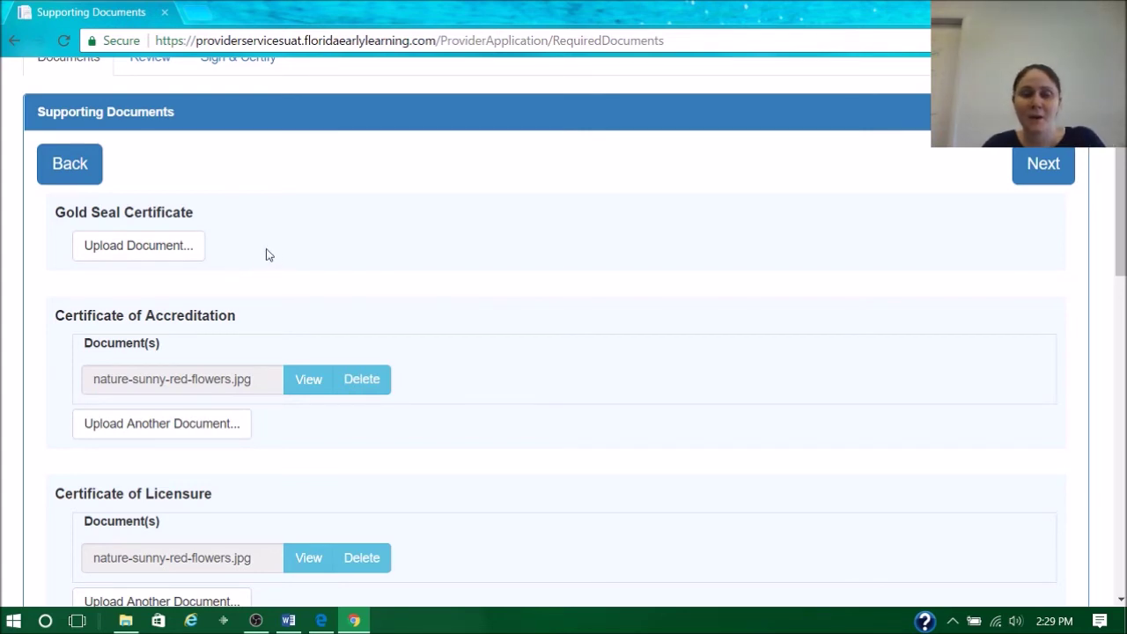
pyautogui.scroll(-9, 282, 240)
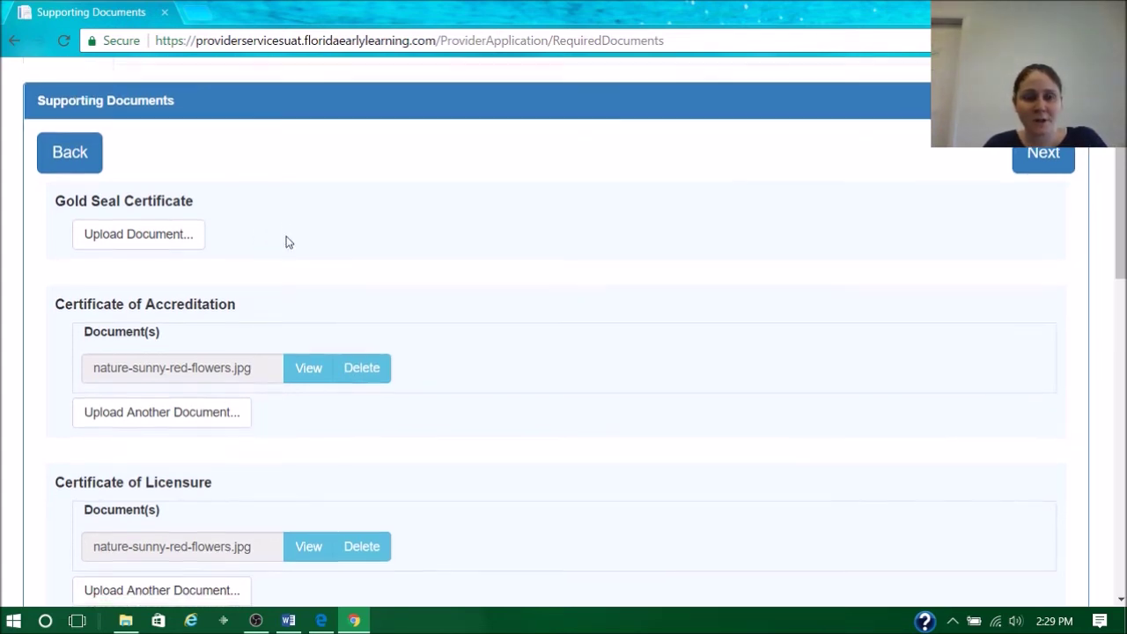
pyautogui.scroll(-6, 286, 242)
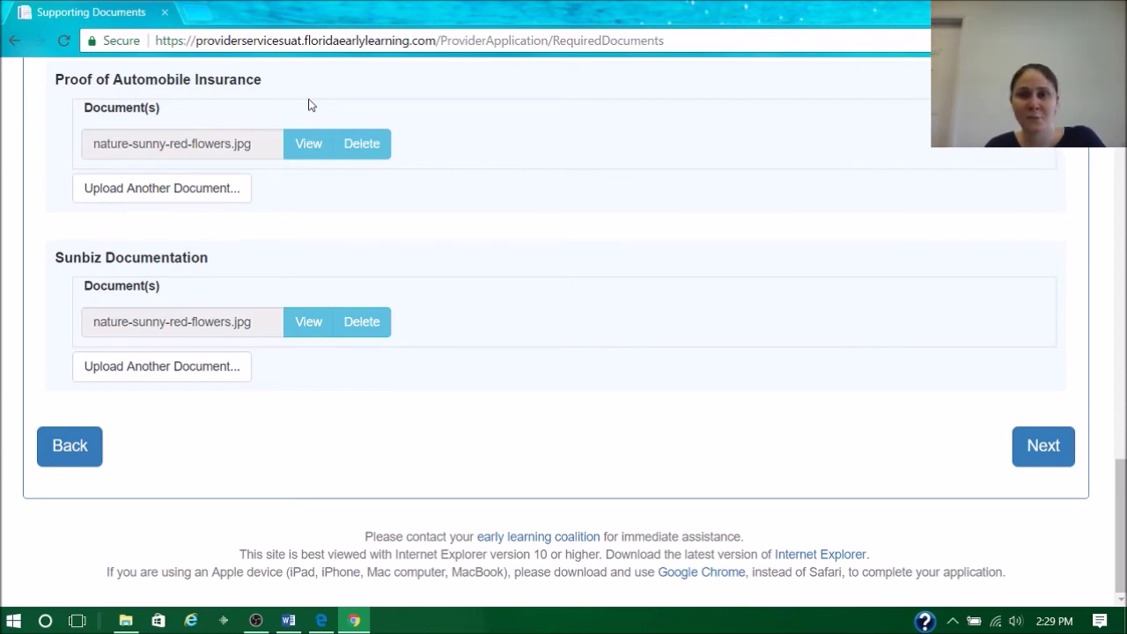
pyautogui.scroll(4, 710, 209)
pyautogui.scroll(-4, 737, 214)
pyautogui.click(1045, 451)
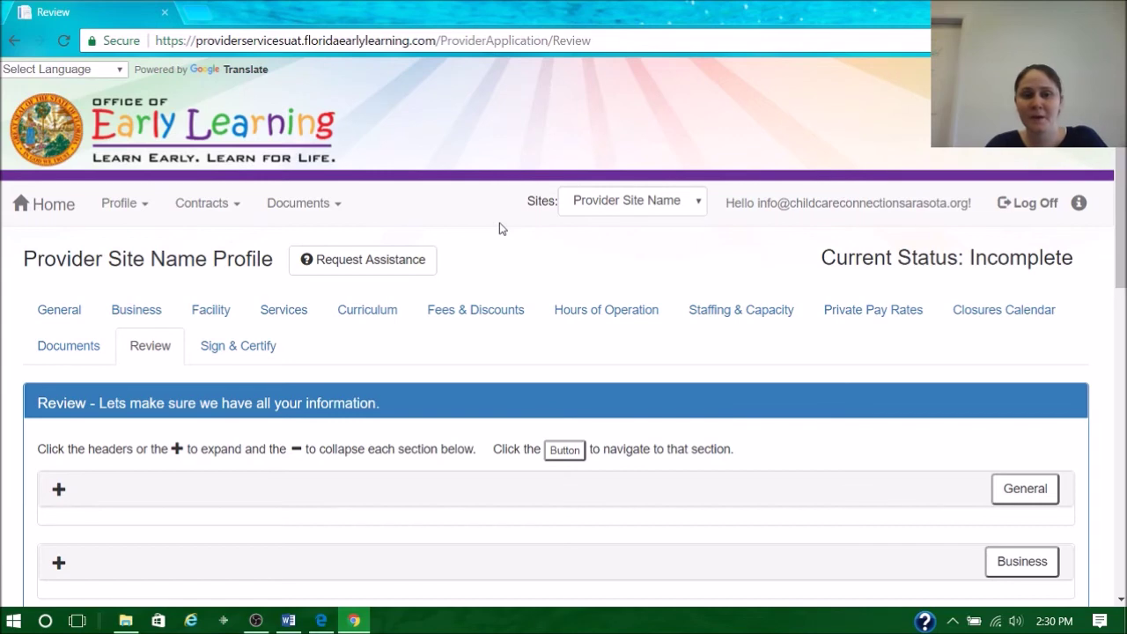
# - Expand the General section on the Review page and scan every section through Closures Calendar
pyautogui.scroll(-5, 504, 219)
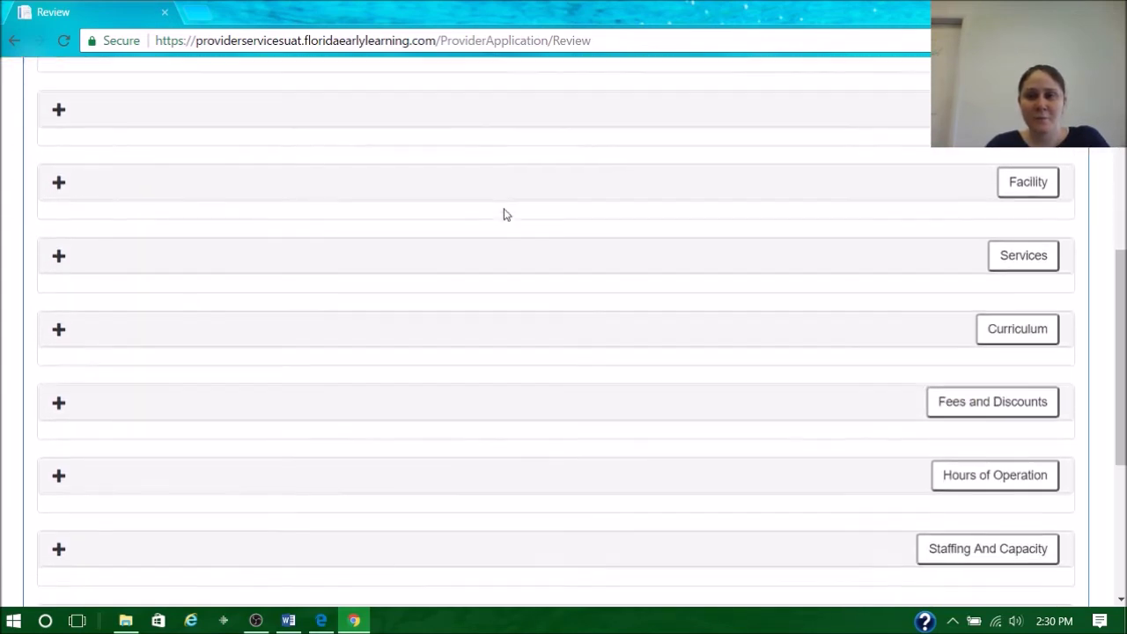
pyautogui.scroll(-5, 504, 214)
pyautogui.scroll(3, 491, 209)
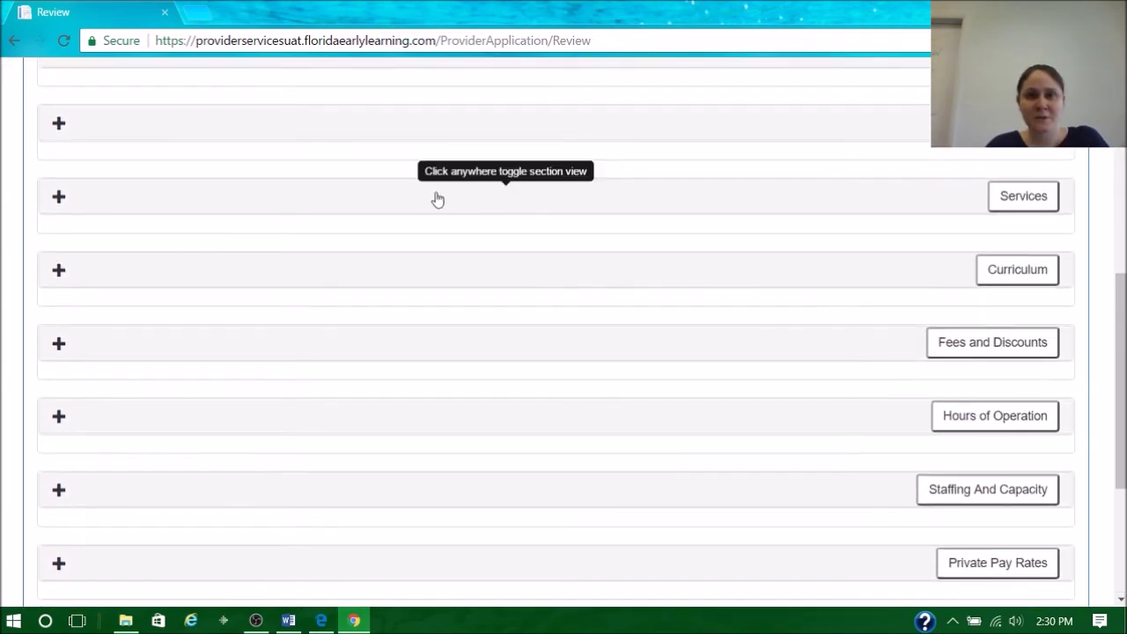
pyautogui.scroll(1, 438, 200)
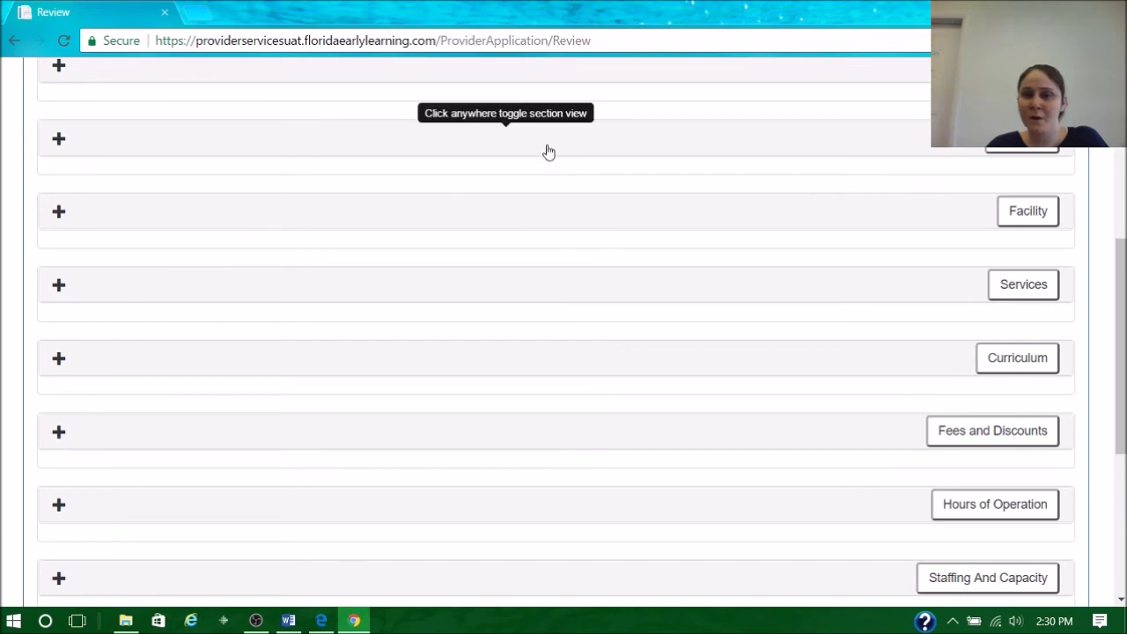
pyautogui.scroll(2, 531, 162)
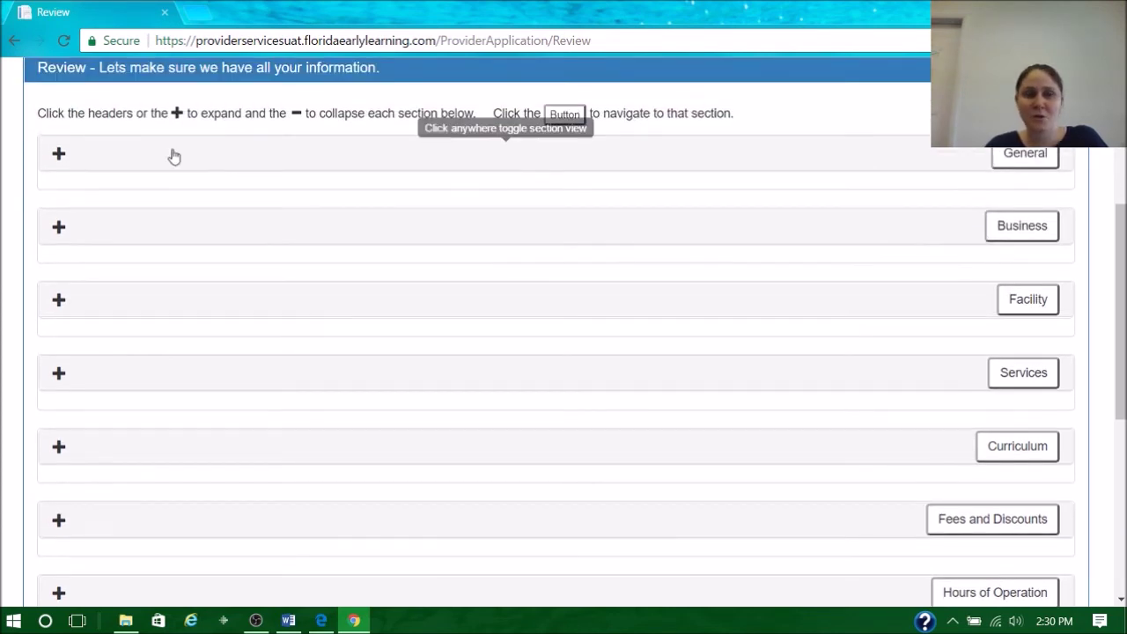
pyautogui.click(59, 156)
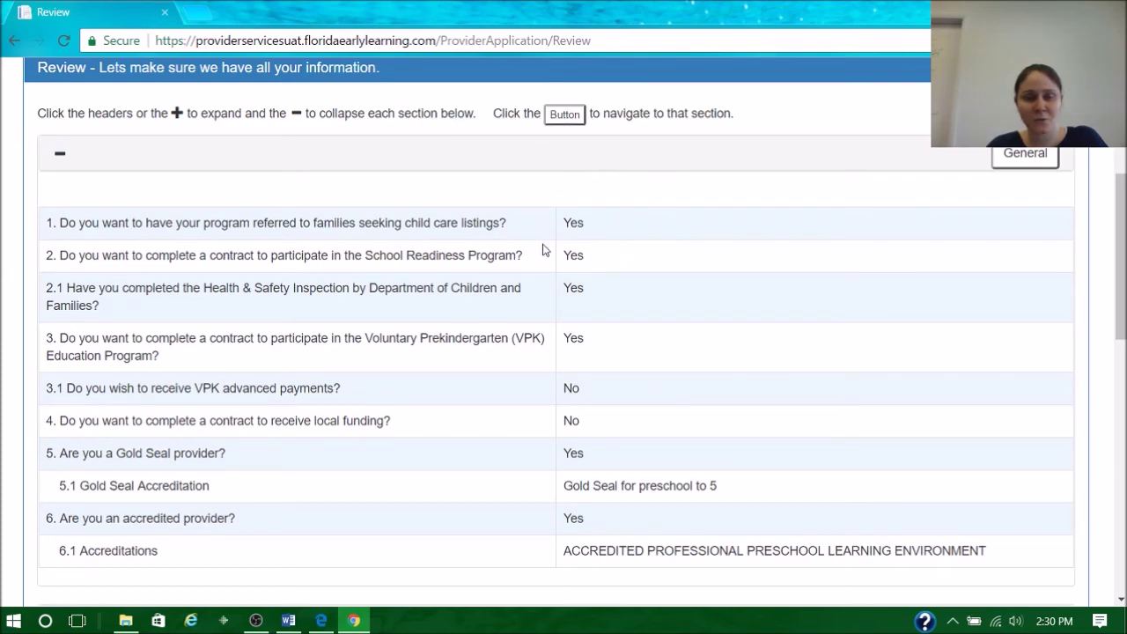
pyautogui.scroll(-8, 667, 419)
pyautogui.scroll(2, 660, 322)
pyautogui.scroll(-3, 473, 244)
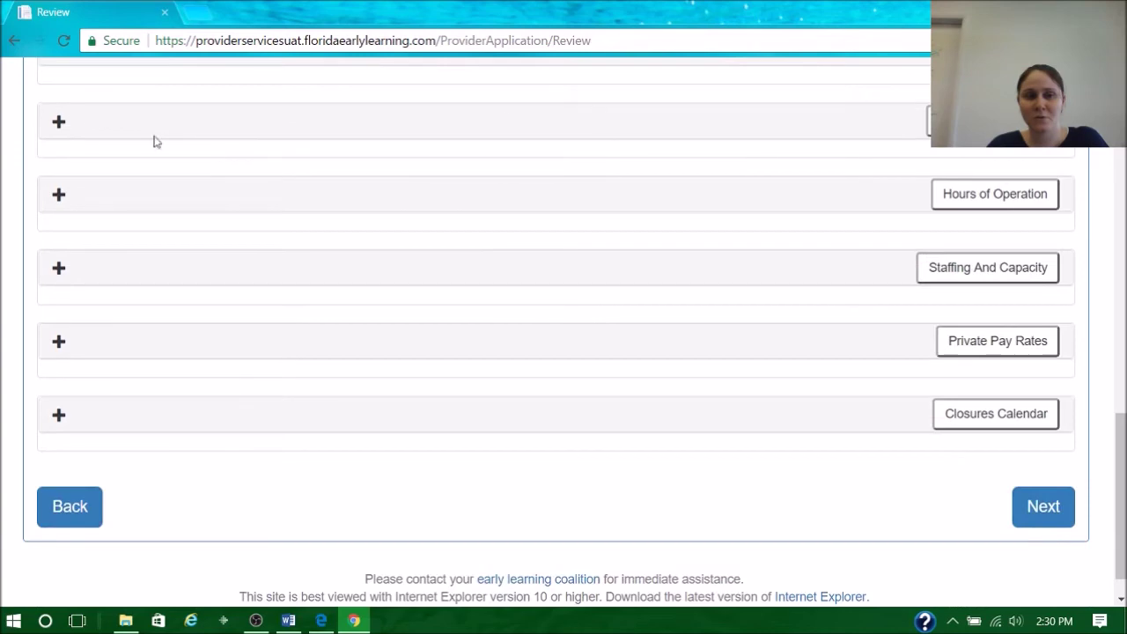
# - On Sign & Certify, enter the signer's full name and tick the electronic signature certification
pyautogui.click(1063, 512)
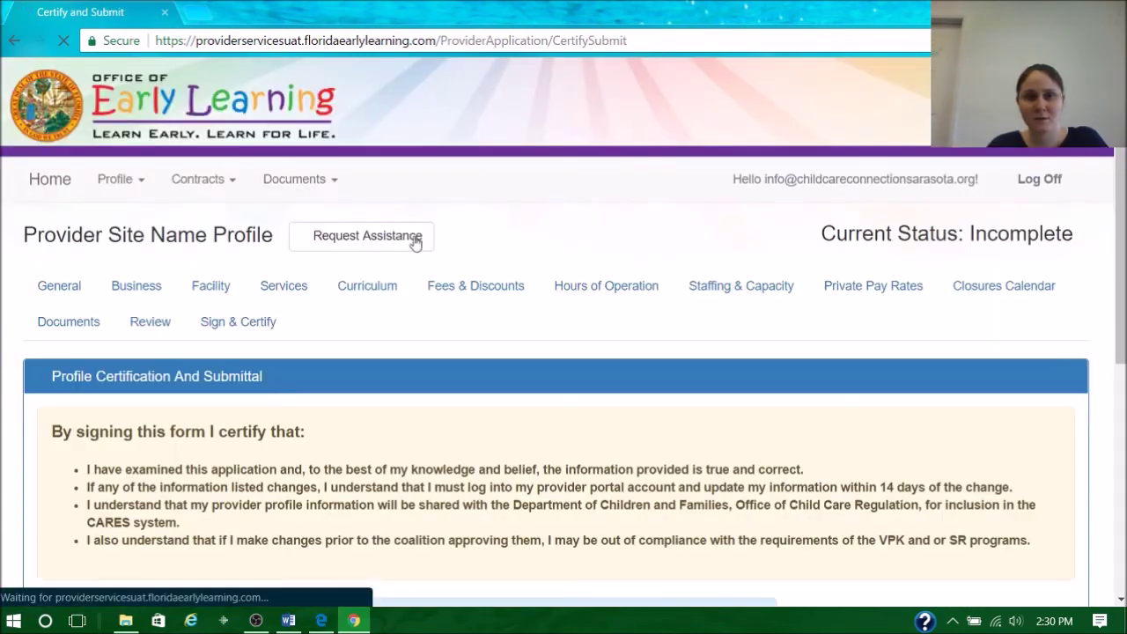
pyautogui.scroll(-2, 455, 244)
pyautogui.scroll(-2, 455, 244)
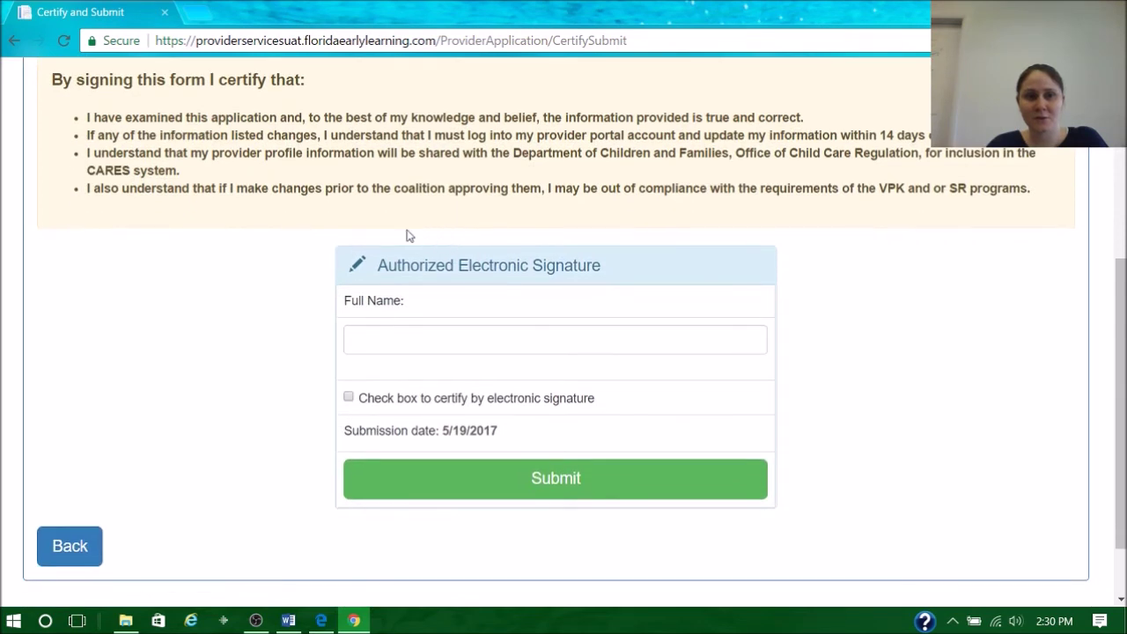
pyautogui.click(411, 344)
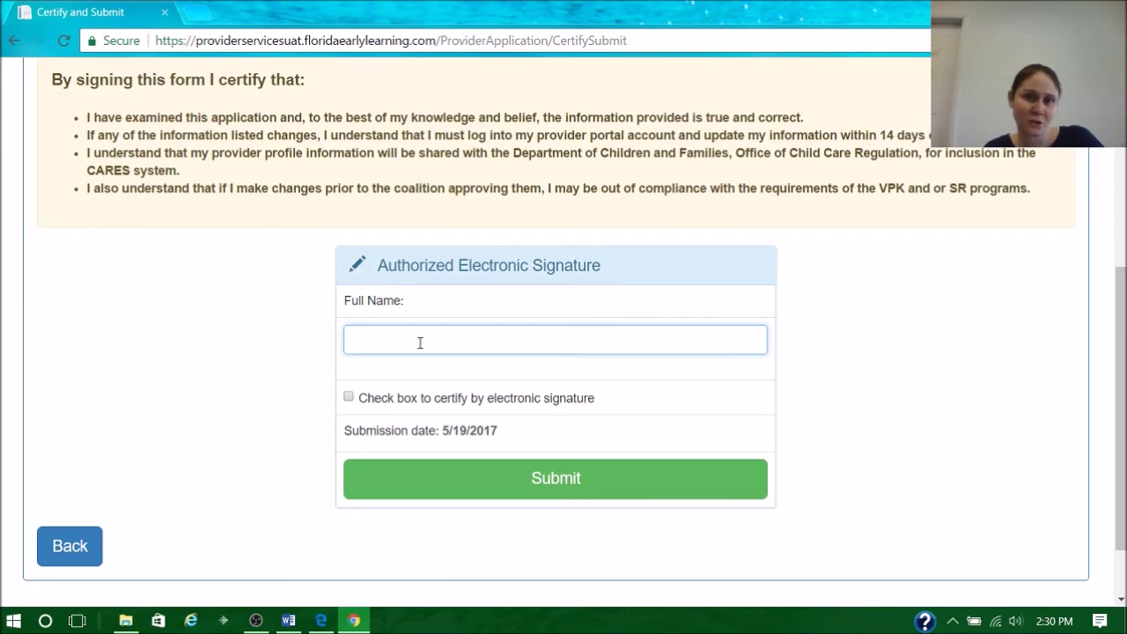
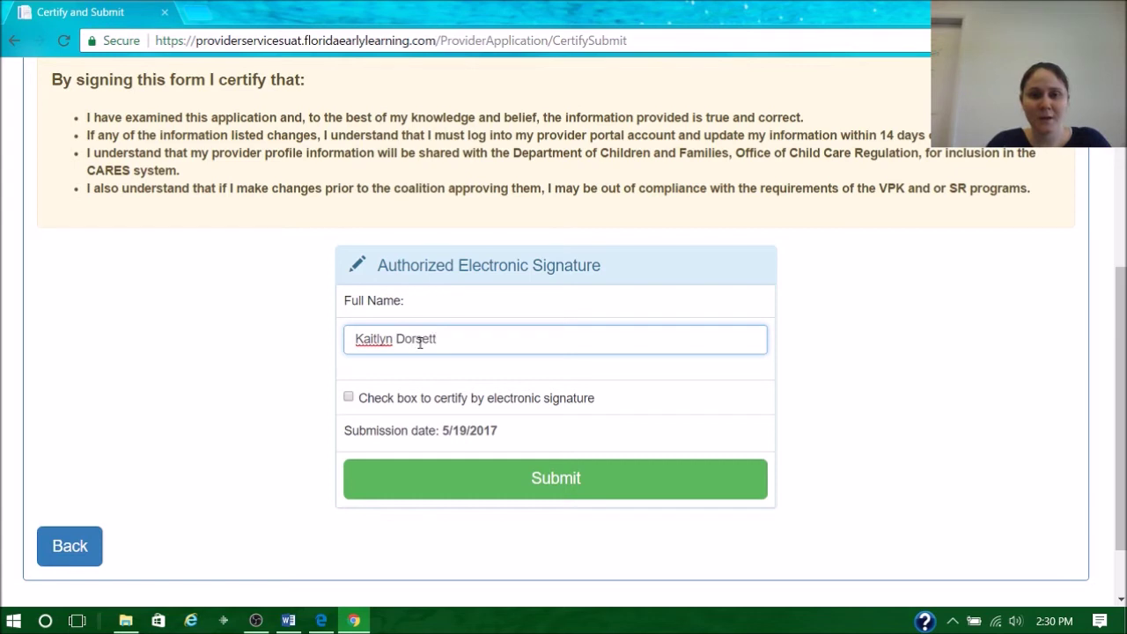
pyautogui.click(349, 397)
# - Correct the signer's name to fix the mismatch and submit the signed profile
pyautogui.click(394, 340)
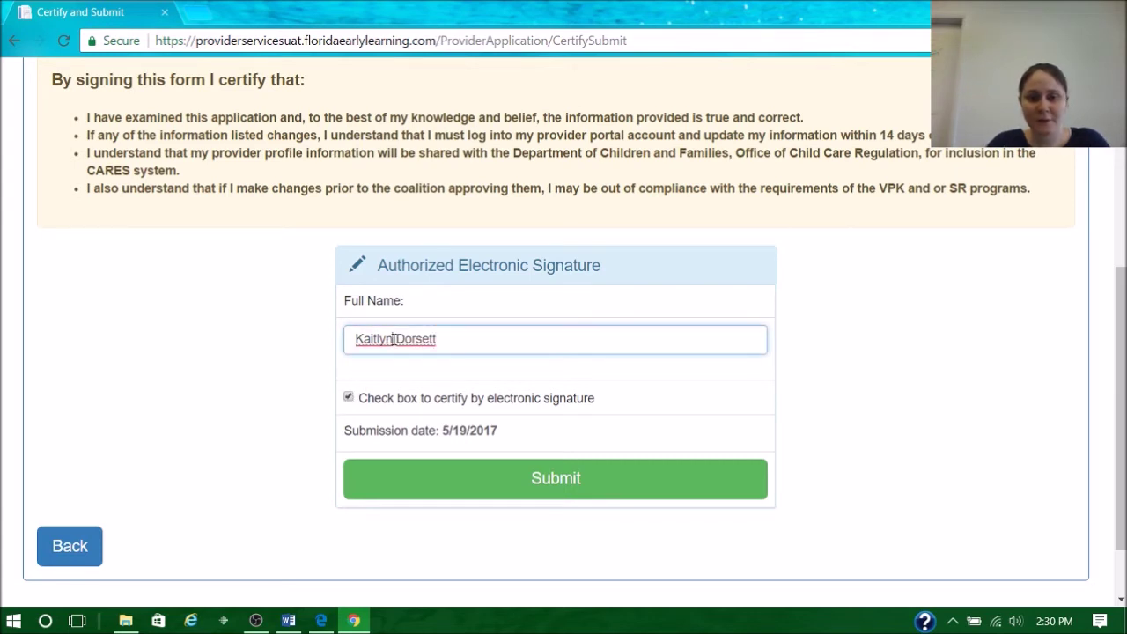
pyautogui.press('BackSpace')
pyautogui.click(431, 478)
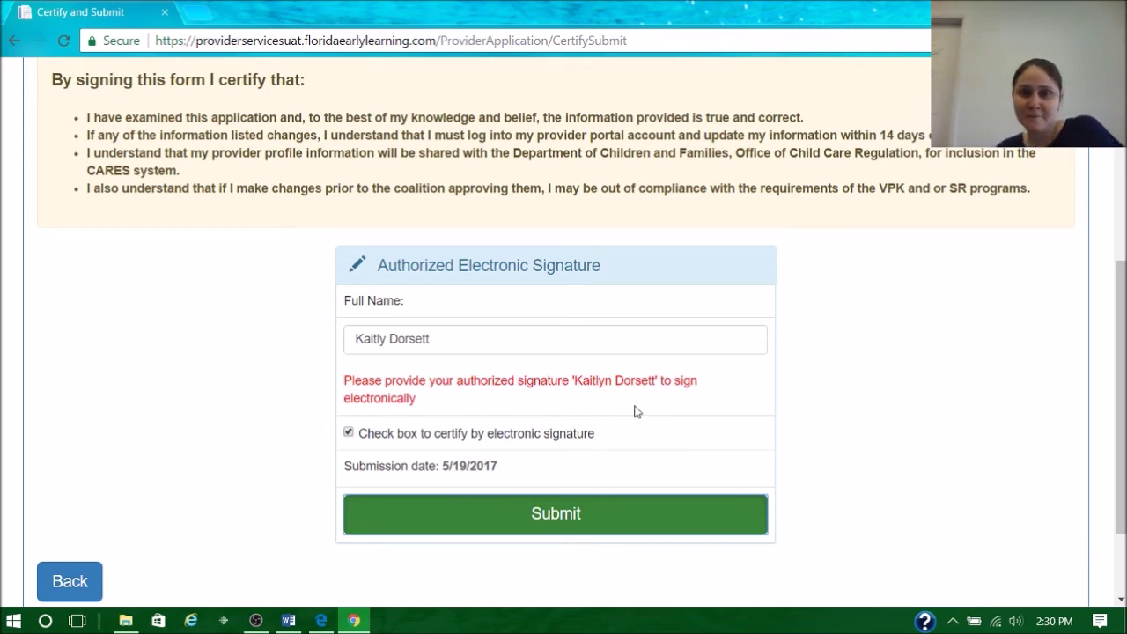
pyautogui.click(388, 337)
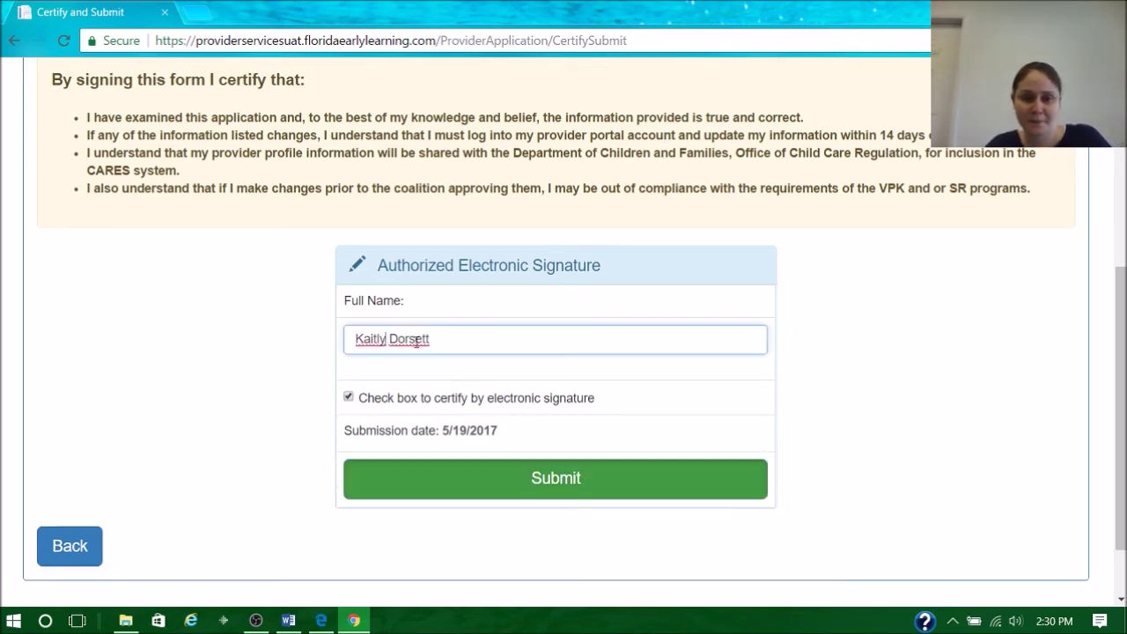
pyautogui.write('n')
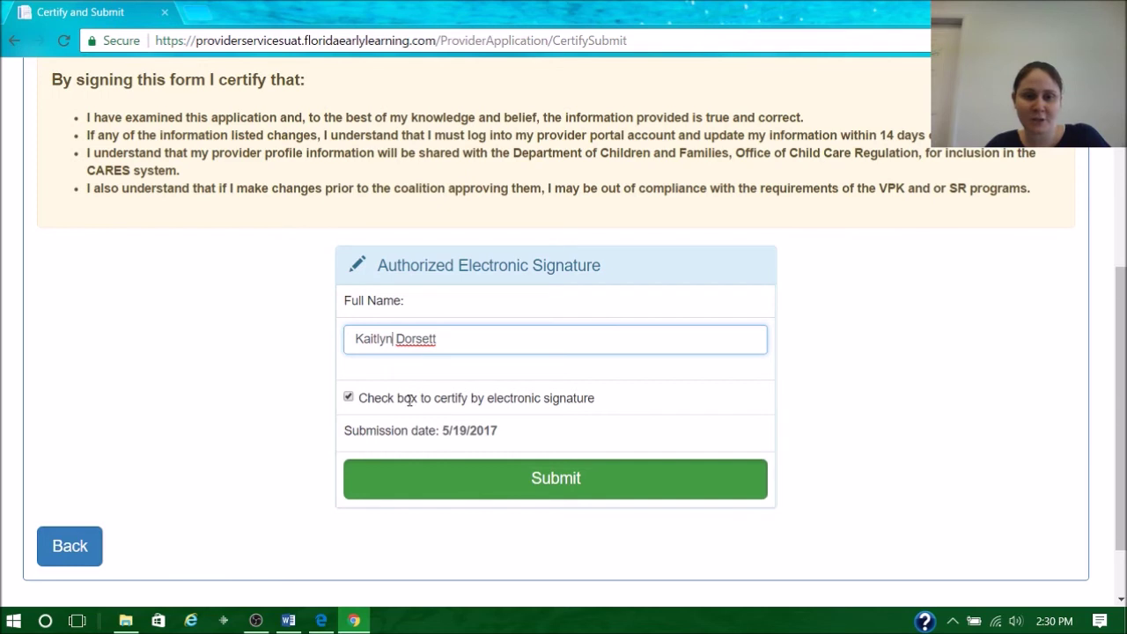
pyautogui.click(497, 483)
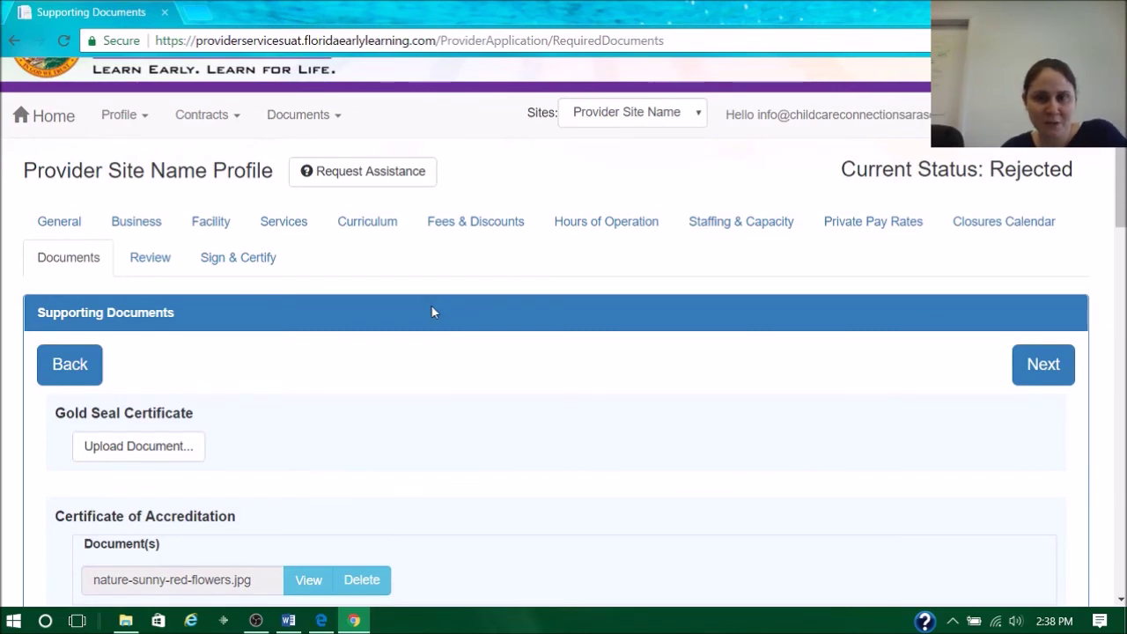
# - Upload nature-sunny-red-flowers (1).jpg from Pictures to the Gold Seal Certificate section
pyautogui.scroll(-2, 432, 348)
pyautogui.click(165, 271)
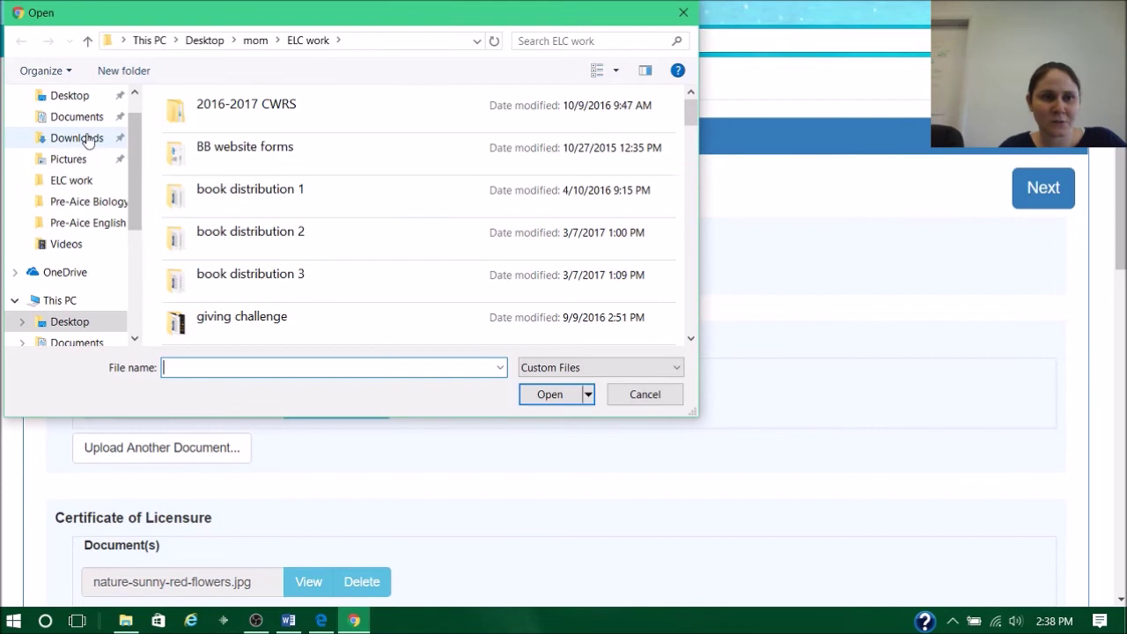
pyautogui.click(73, 159)
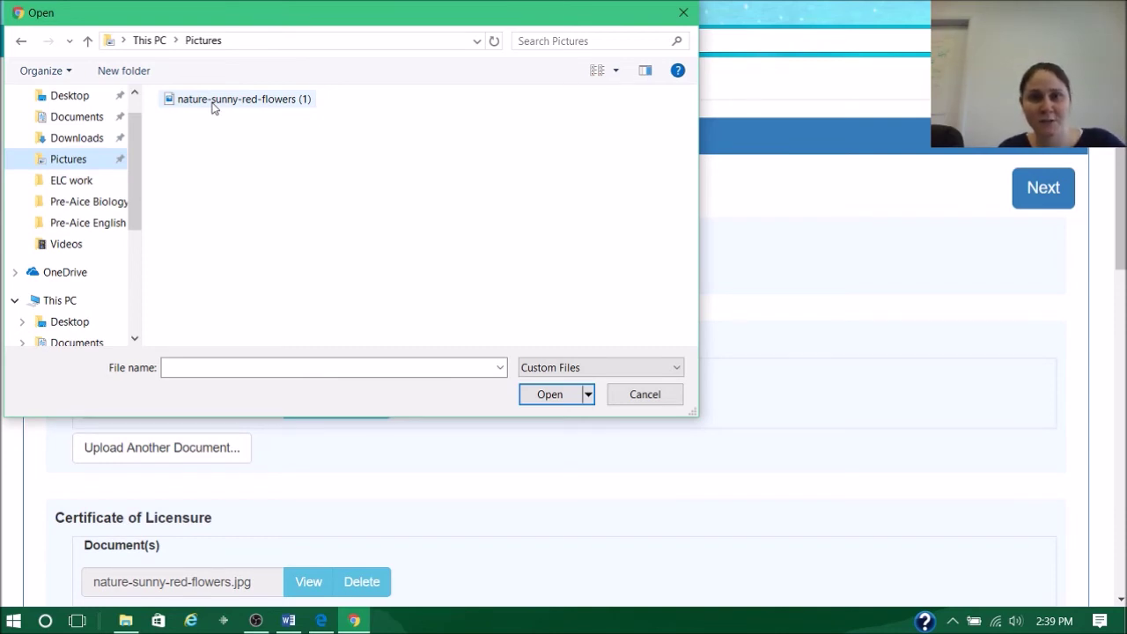
pyautogui.click(212, 103)
pyautogui.click(552, 403)
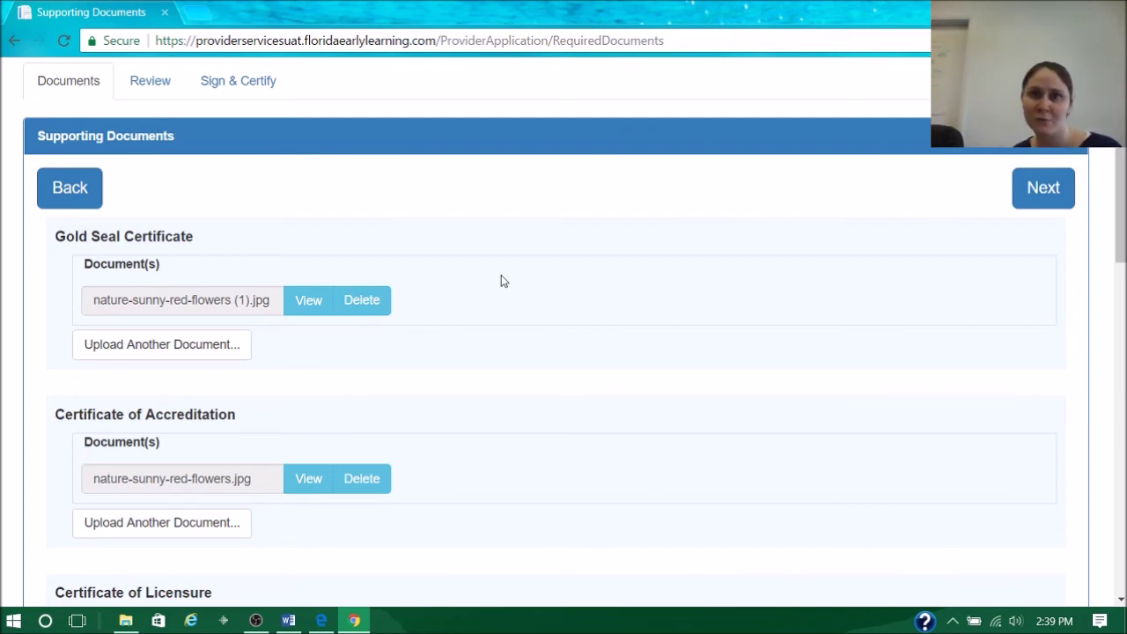
pyautogui.scroll(3, 481, 267)
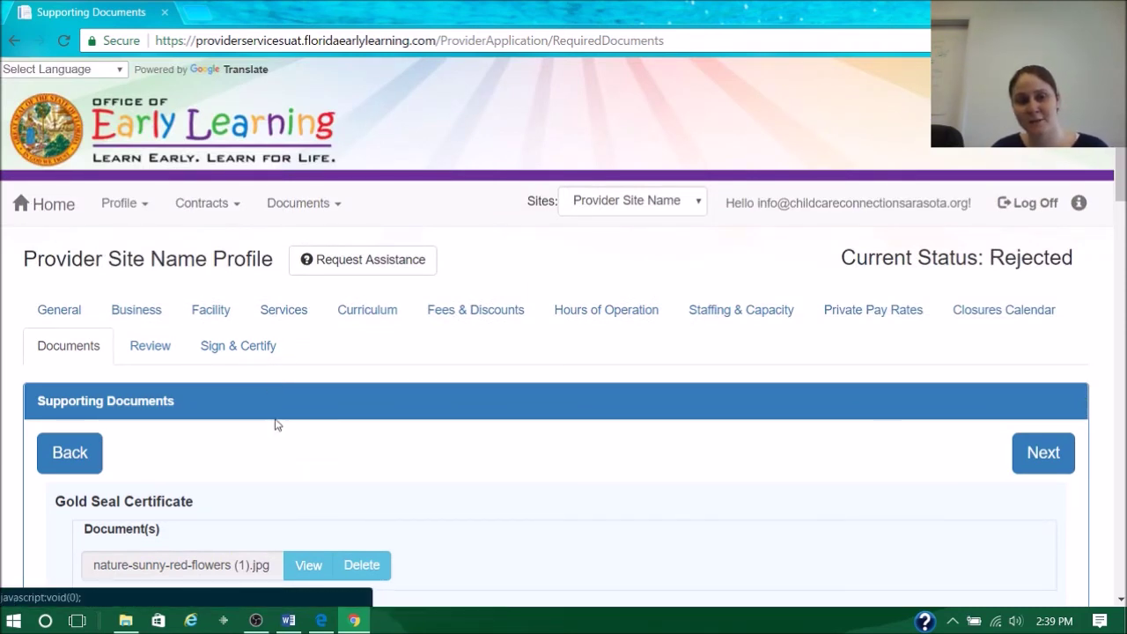
# - Leave the Word list of seven required contract documents and return to the portal Home page
pyautogui.click(308, 564)
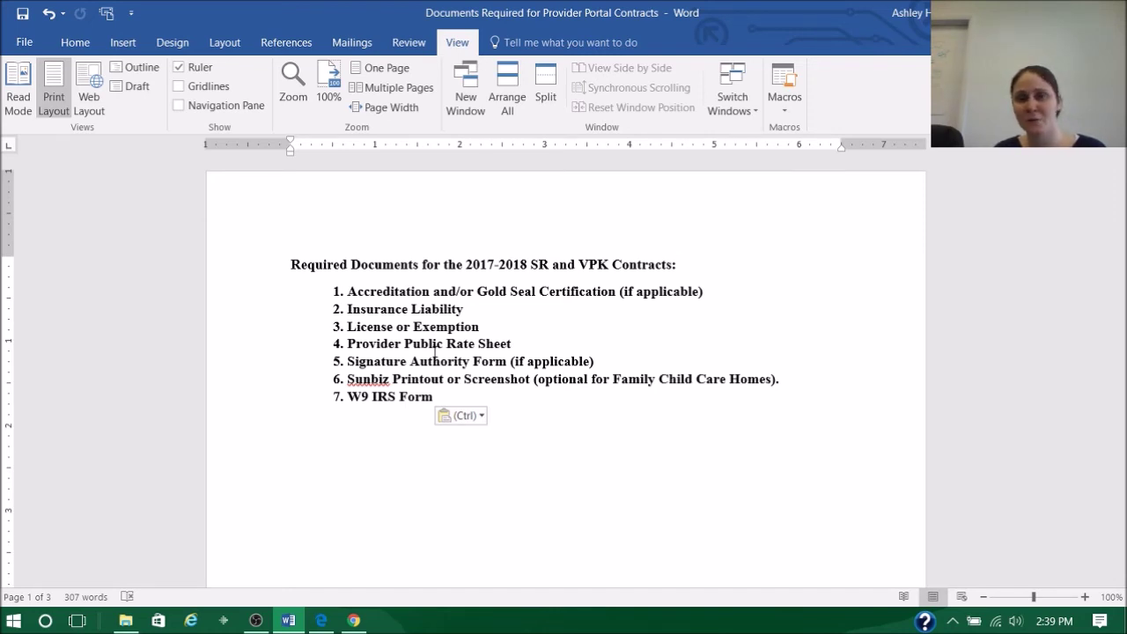
pyautogui.click(354, 620)
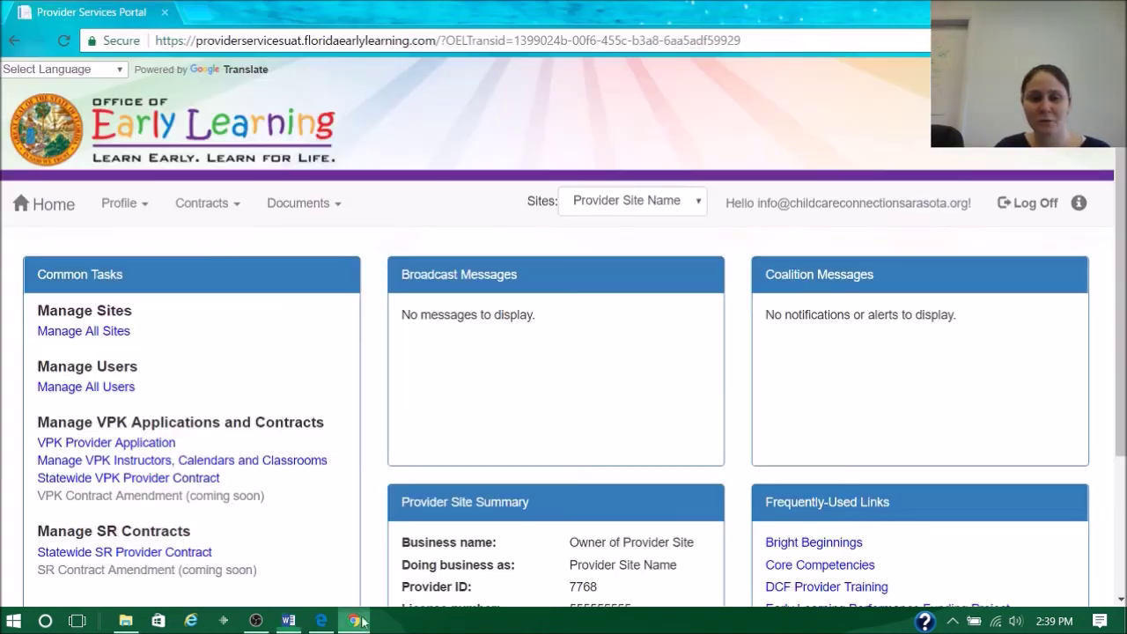
# - Open Documents > View/Update to reach the Document Library Management page
pyautogui.click(296, 210)
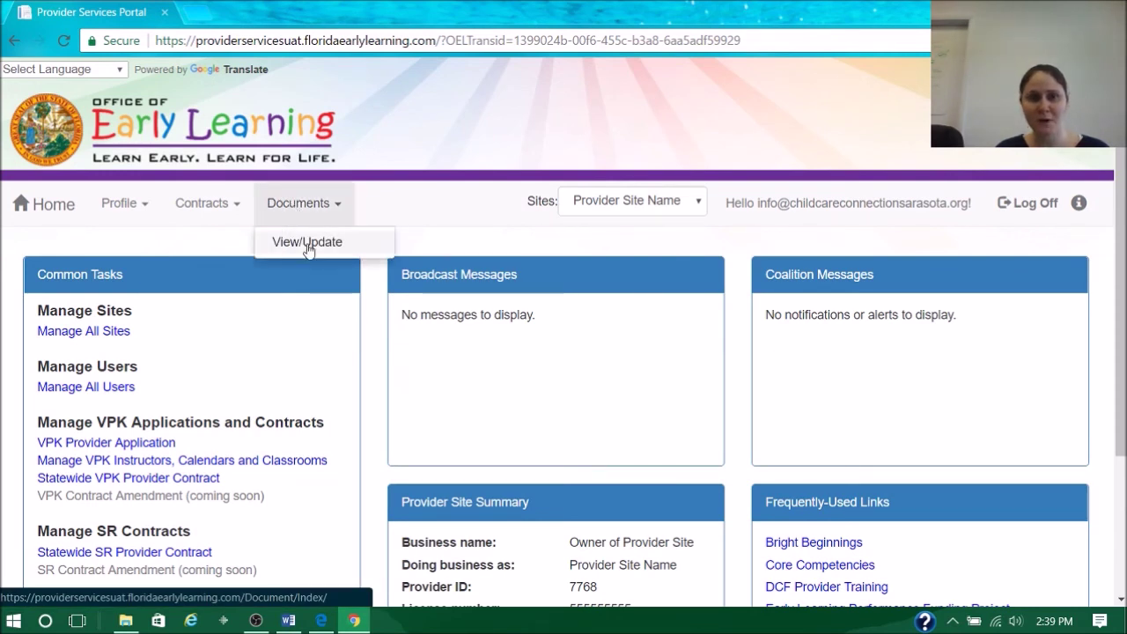
pyautogui.click(307, 243)
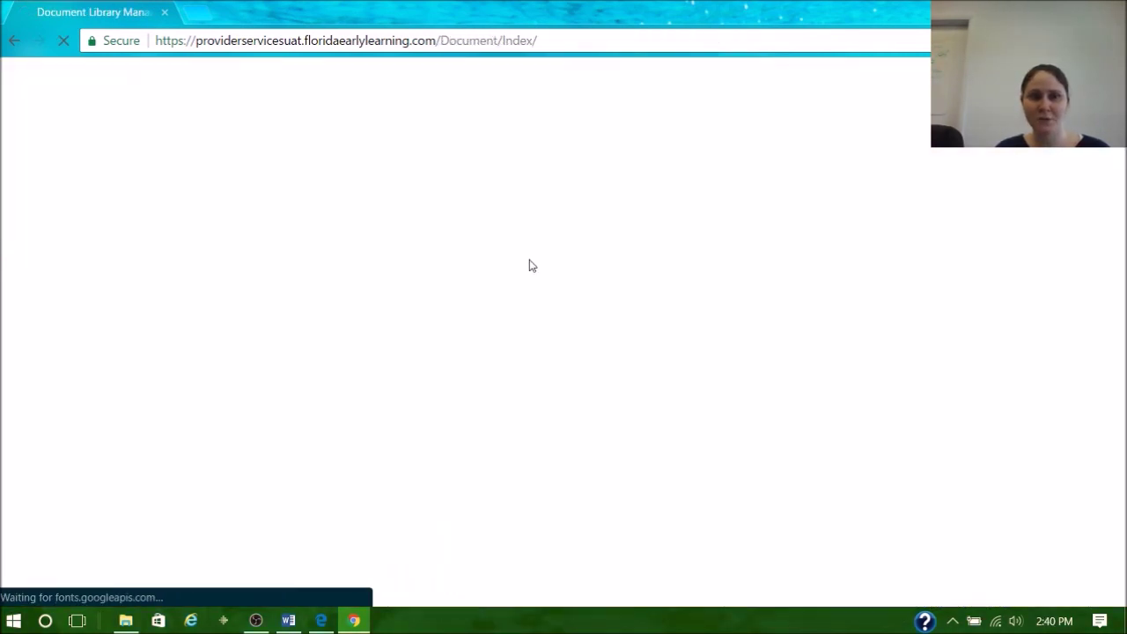
pyautogui.scroll(-2, 607, 264)
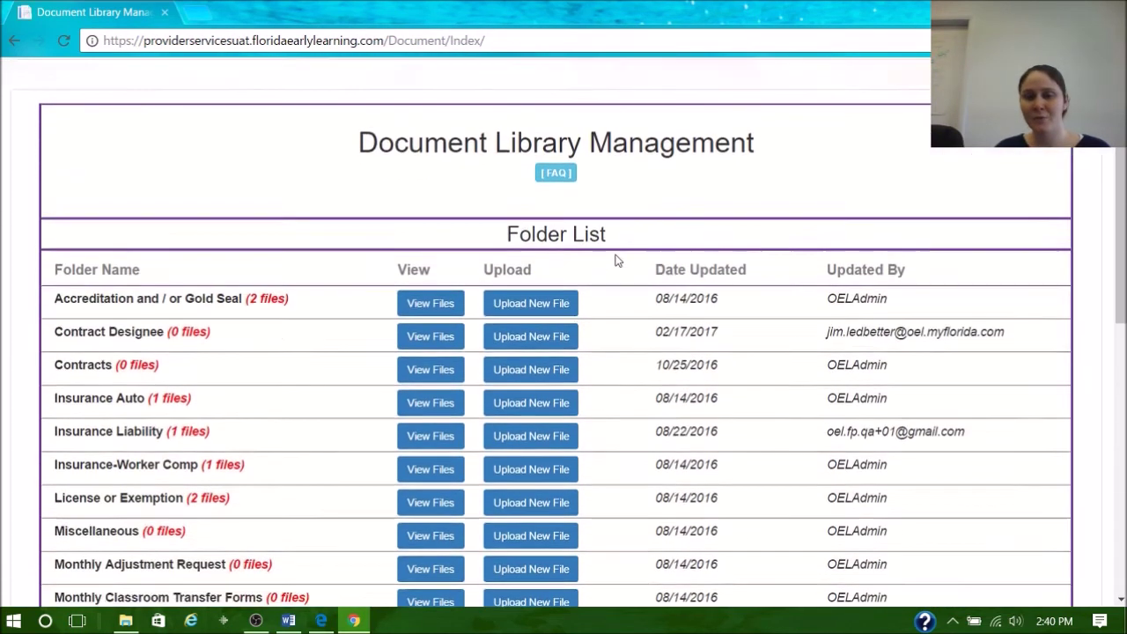
pyautogui.scroll(-2, 616, 256)
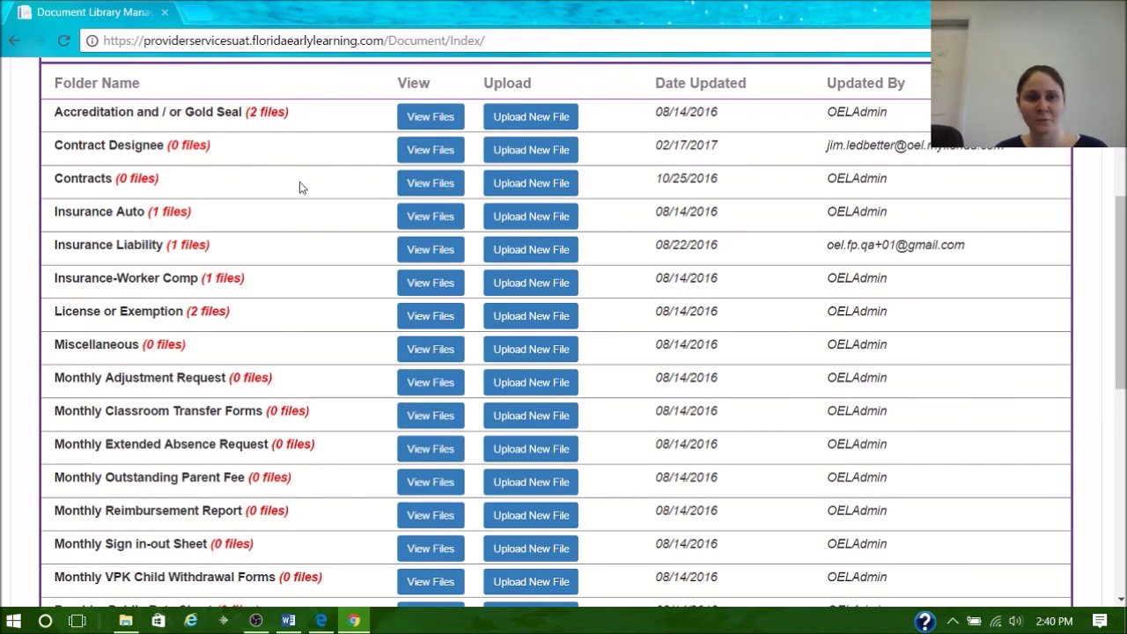
pyautogui.scroll(-2, 300, 185)
pyautogui.scroll(-3, 300, 185)
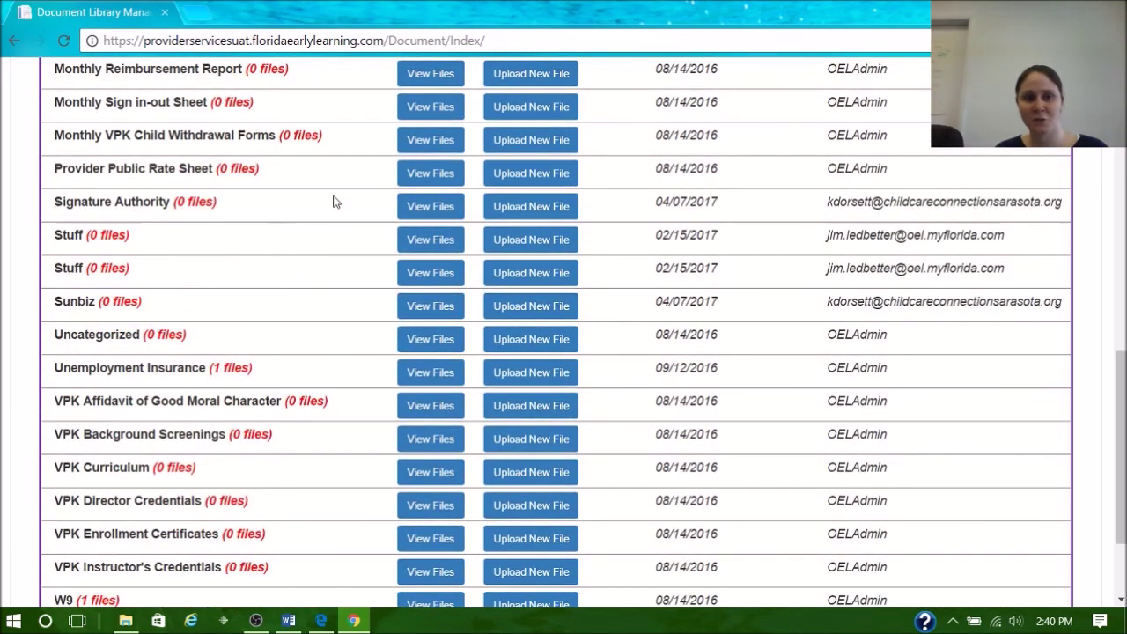
# - Upload and attach nature-sunny-red-flowers (1).jpg to the Provider Public Rate Sheet folder
pyautogui.click(513, 177)
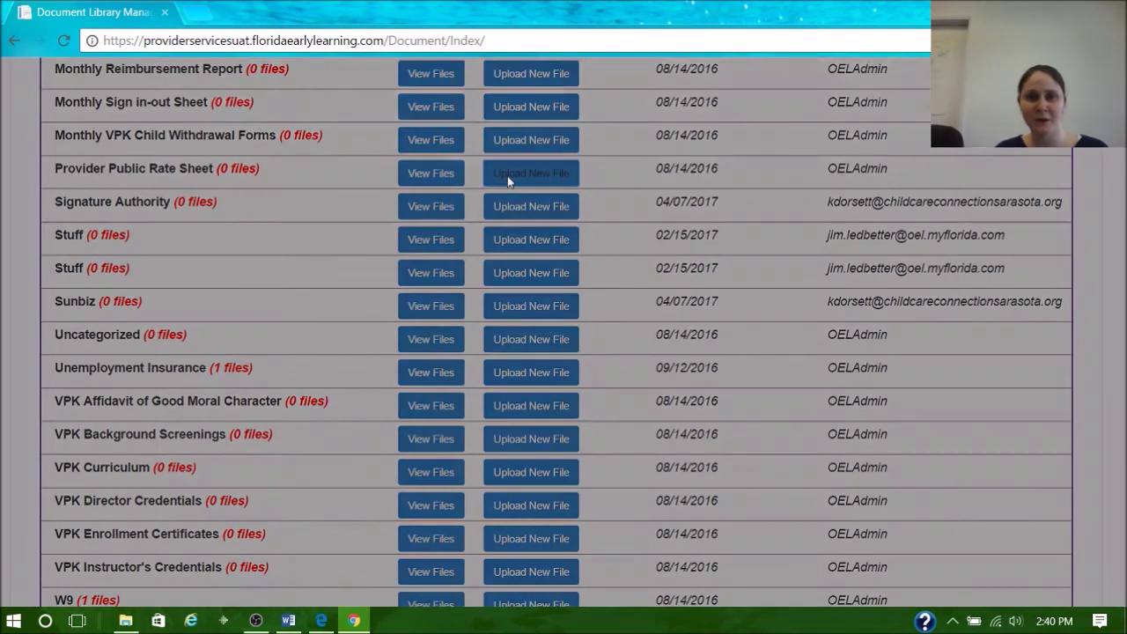
pyautogui.scroll(-1, 563, 299)
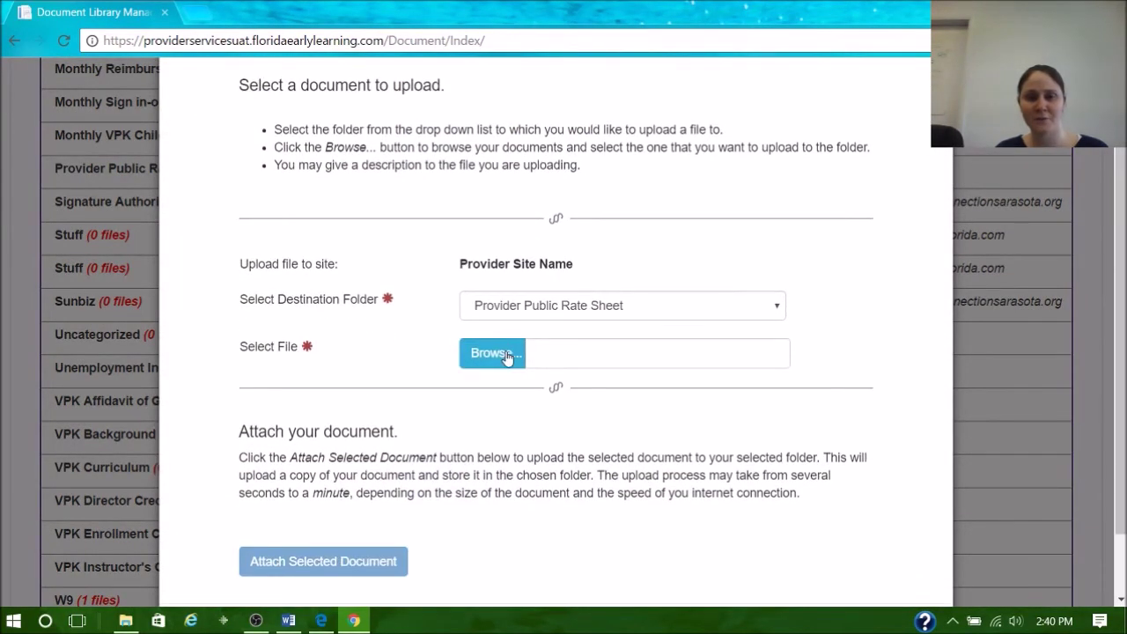
pyautogui.click(505, 355)
pyautogui.click(217, 105)
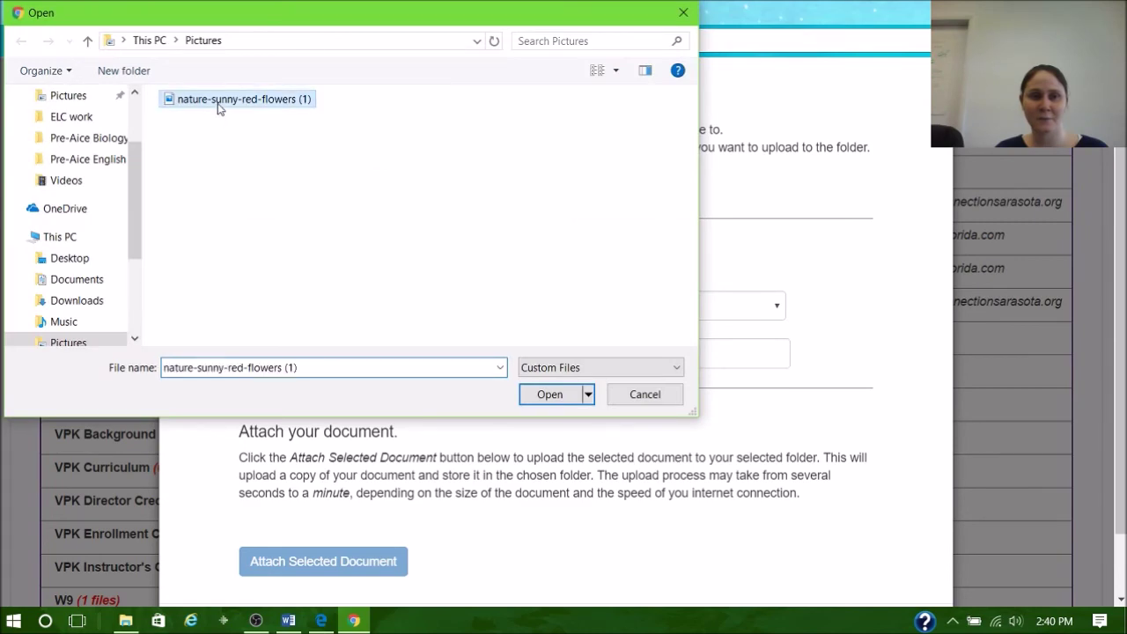
pyautogui.click(550, 394)
pyautogui.click(376, 570)
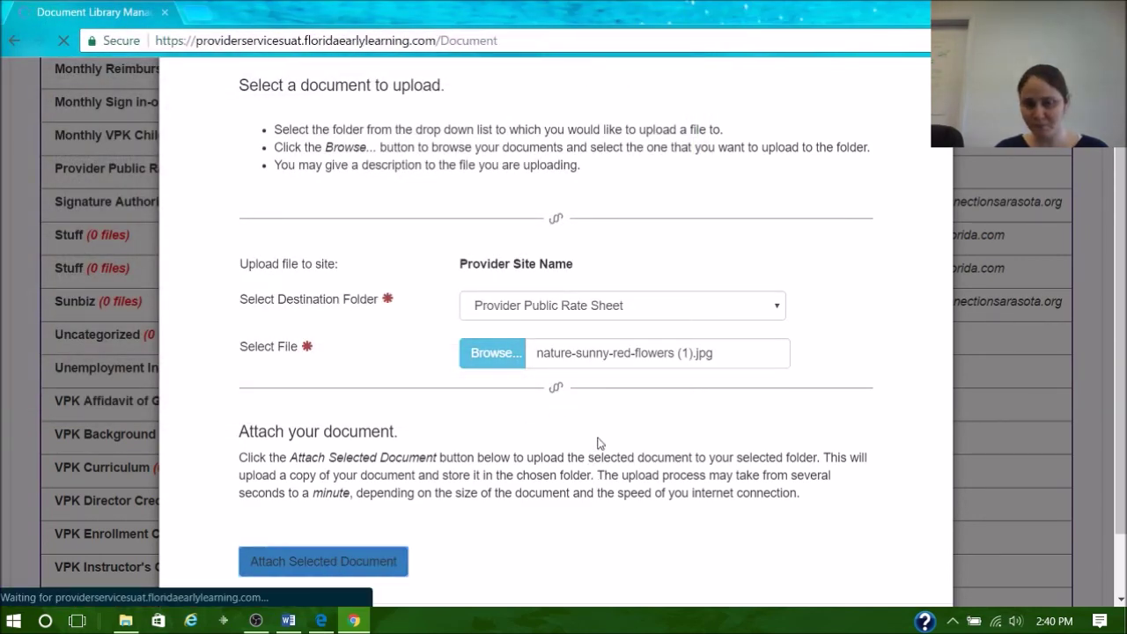
# - View the Provider Public Rate Sheet folder's files, then return to the home dashboard
pyautogui.scroll(-7, 526, 367)
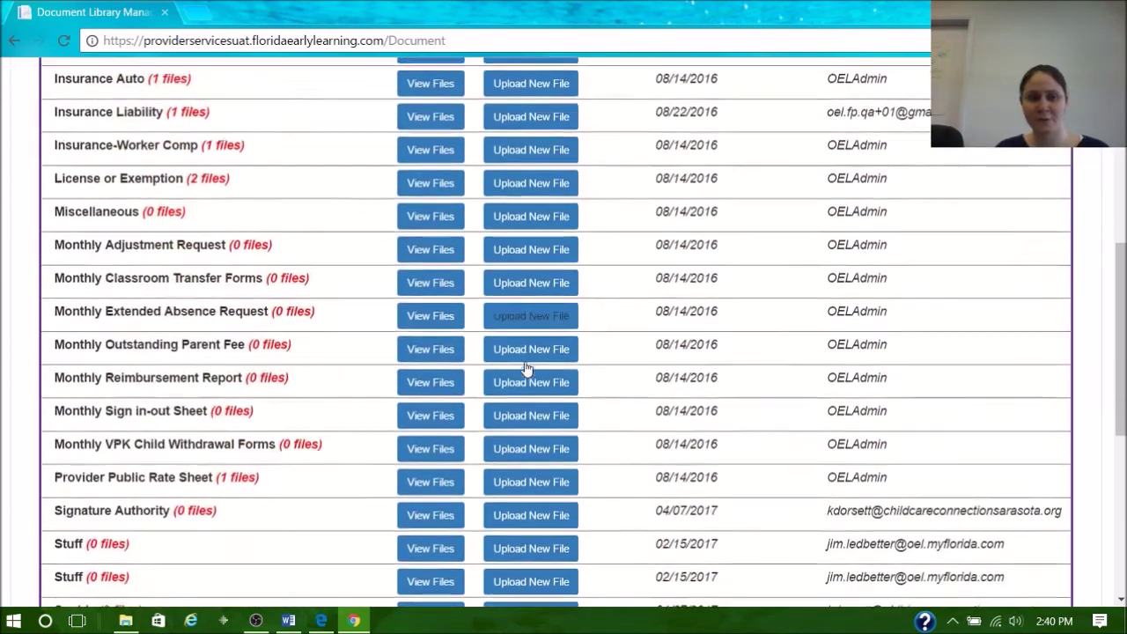
pyautogui.click(425, 350)
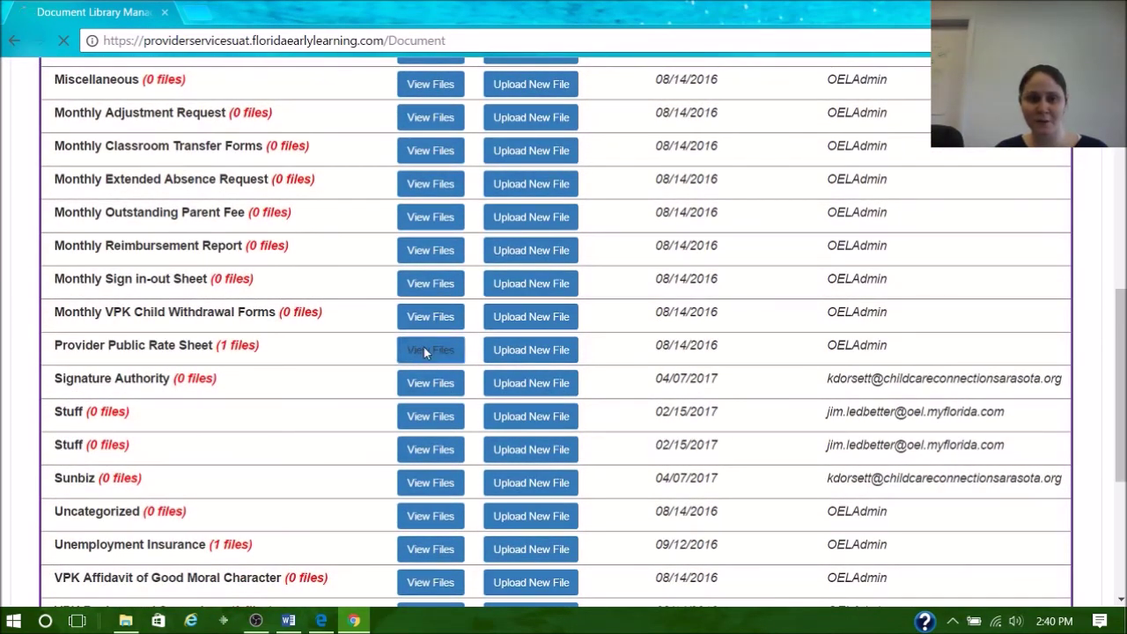
pyautogui.scroll(-3, 890, 302)
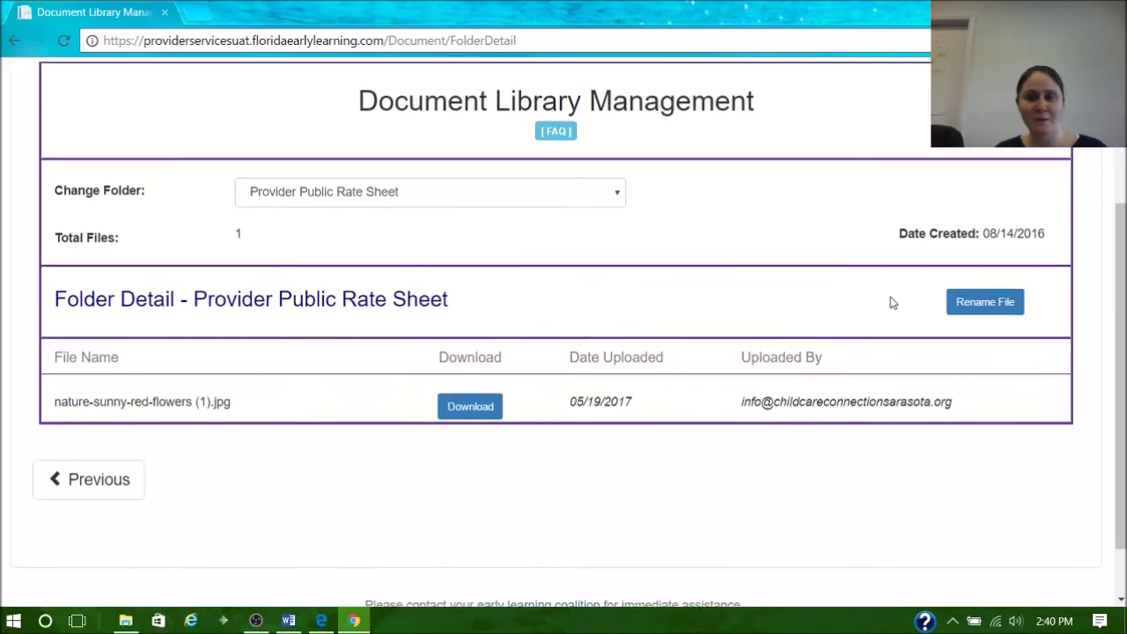
pyautogui.scroll(3, 649, 264)
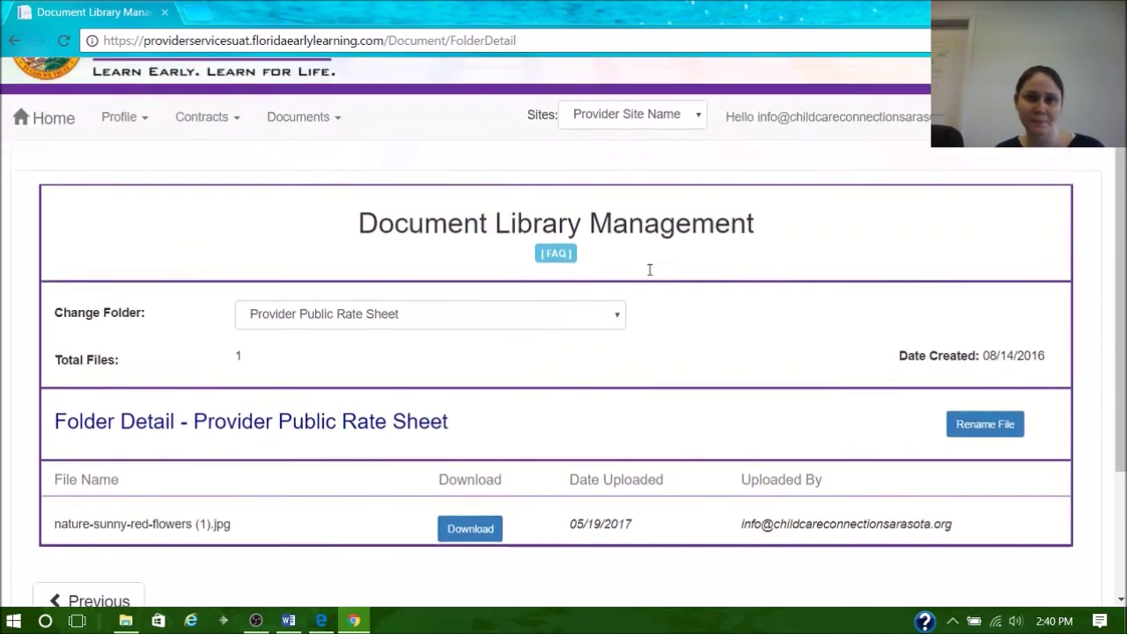
pyautogui.click(50, 206)
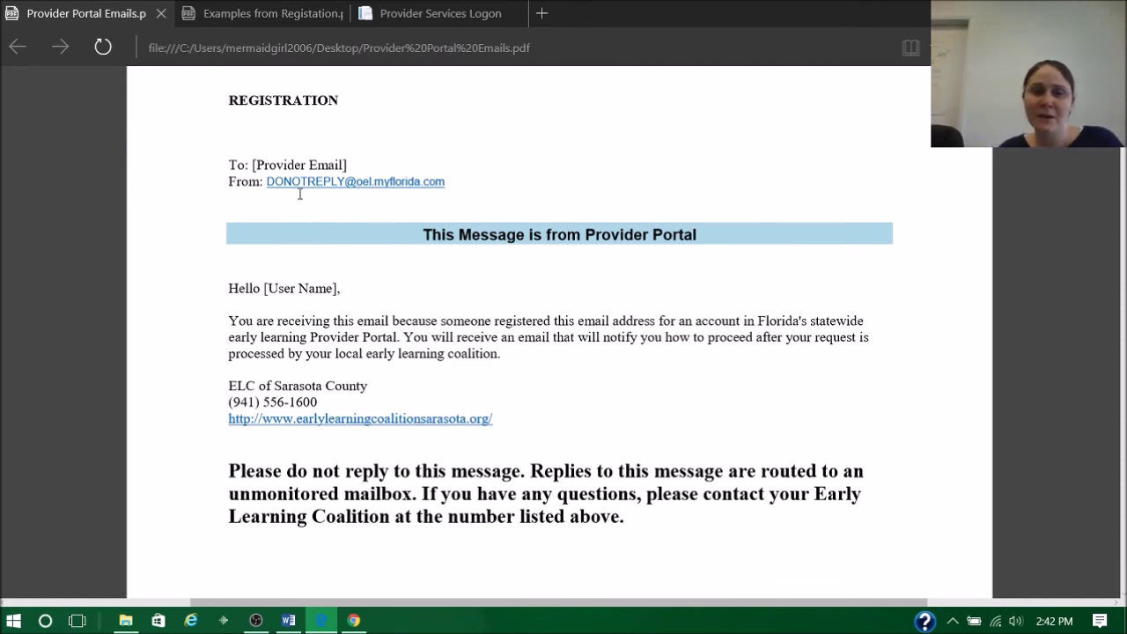
# - Read Provider Portal Emails.pdf from REGISTRATION to SUBMITTED PROFILE, then switch back to the portal
pyautogui.scroll(-3, 550, 273)
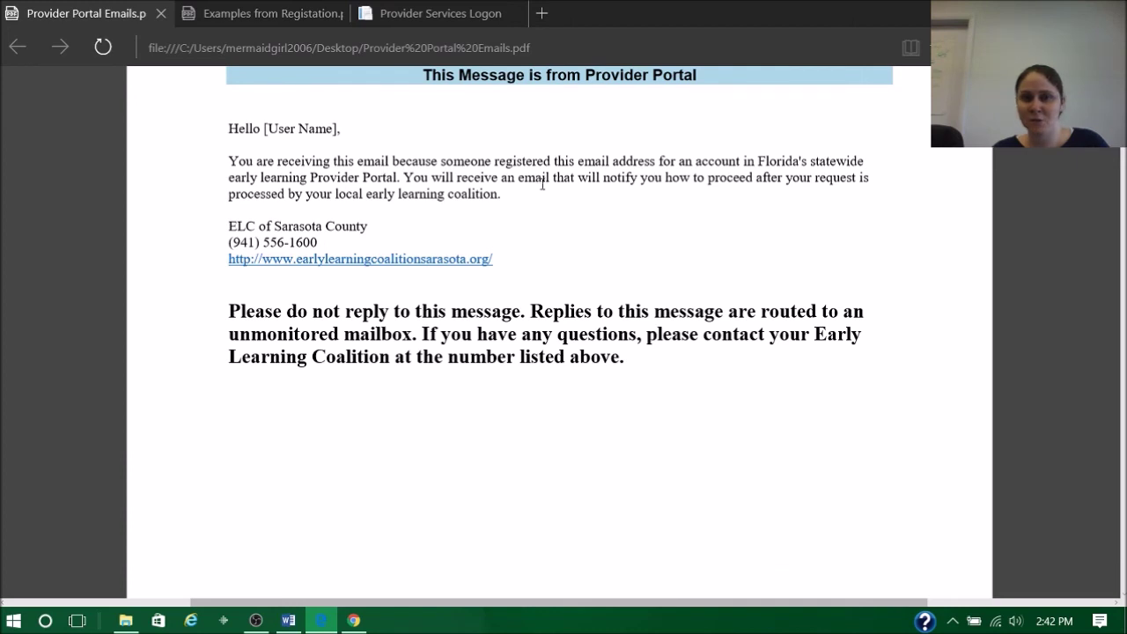
pyautogui.scroll(-15, 542, 183)
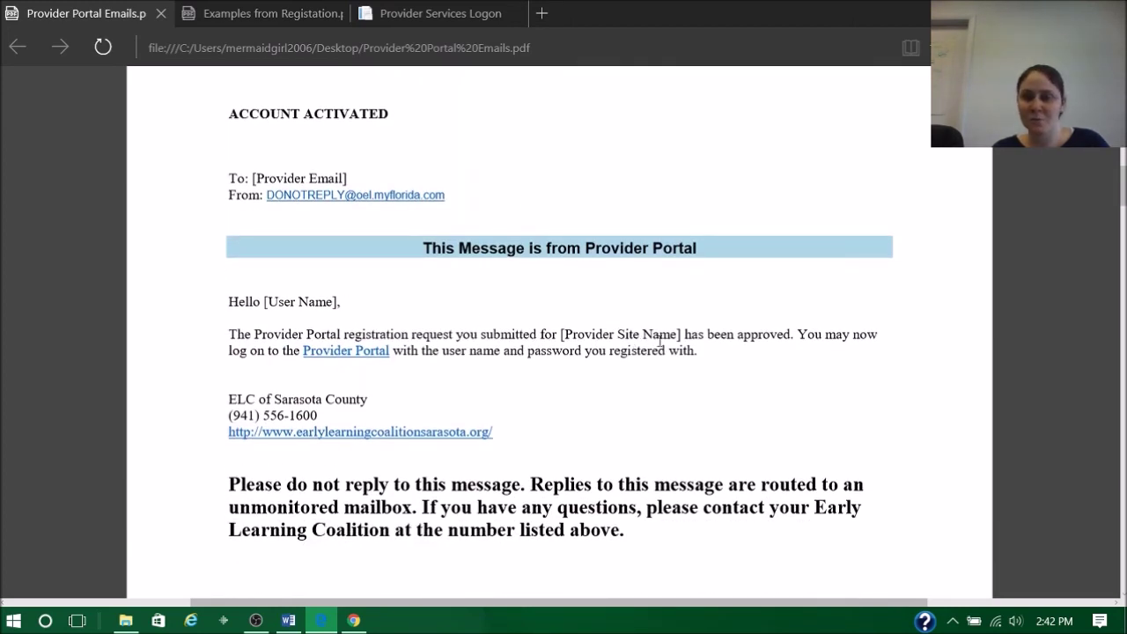
pyautogui.scroll(-10, 660, 341)
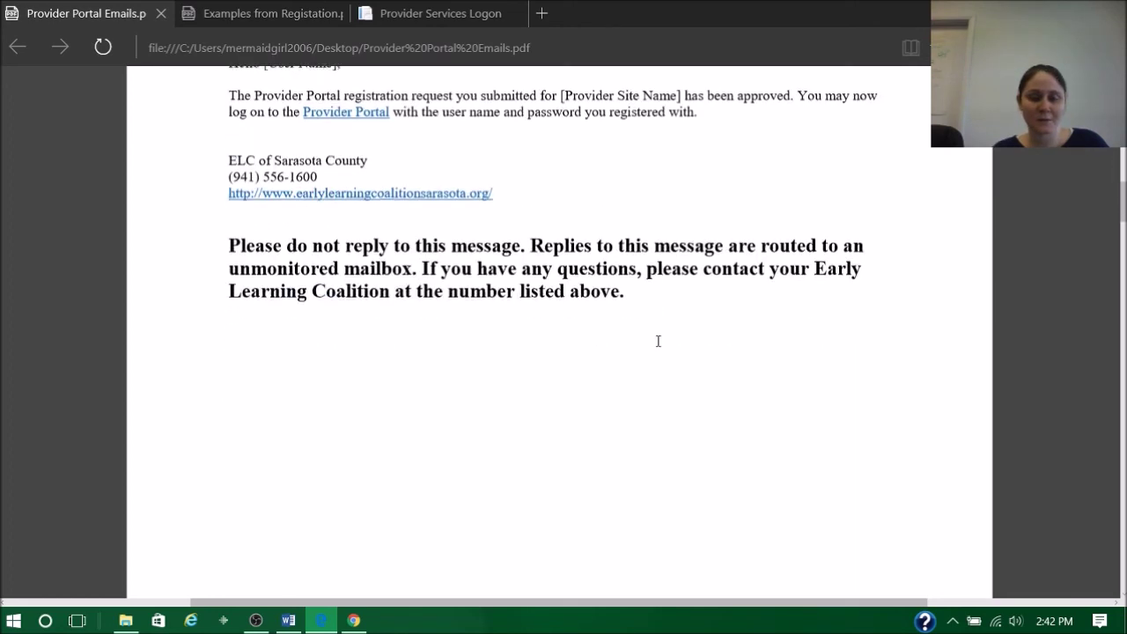
pyautogui.scroll(-3, 660, 341)
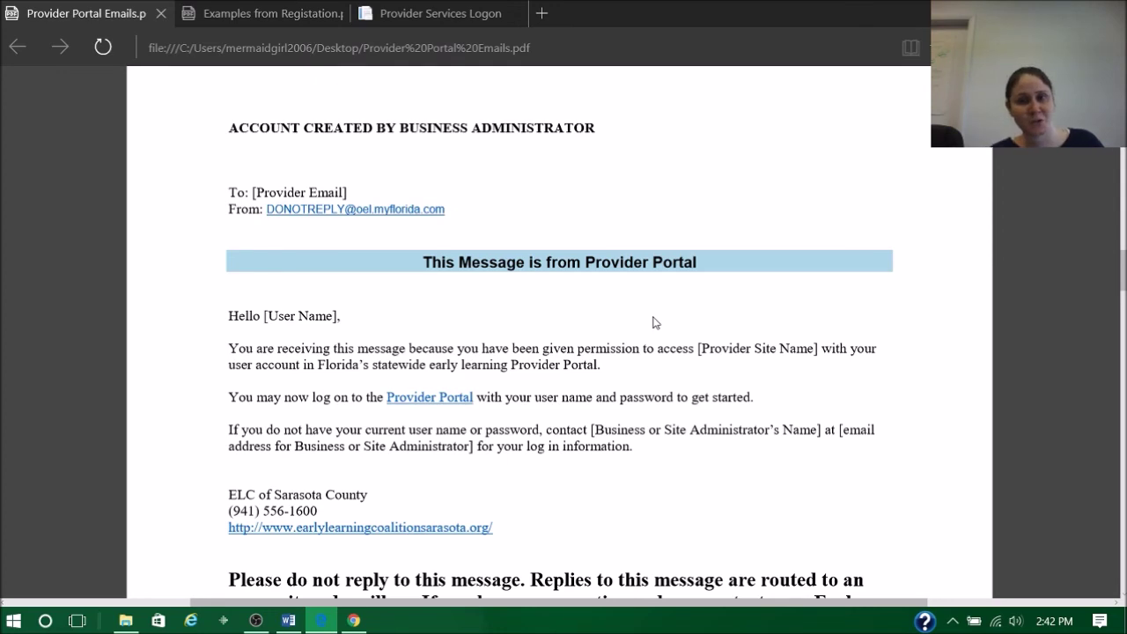
pyautogui.scroll(-10, 628, 300)
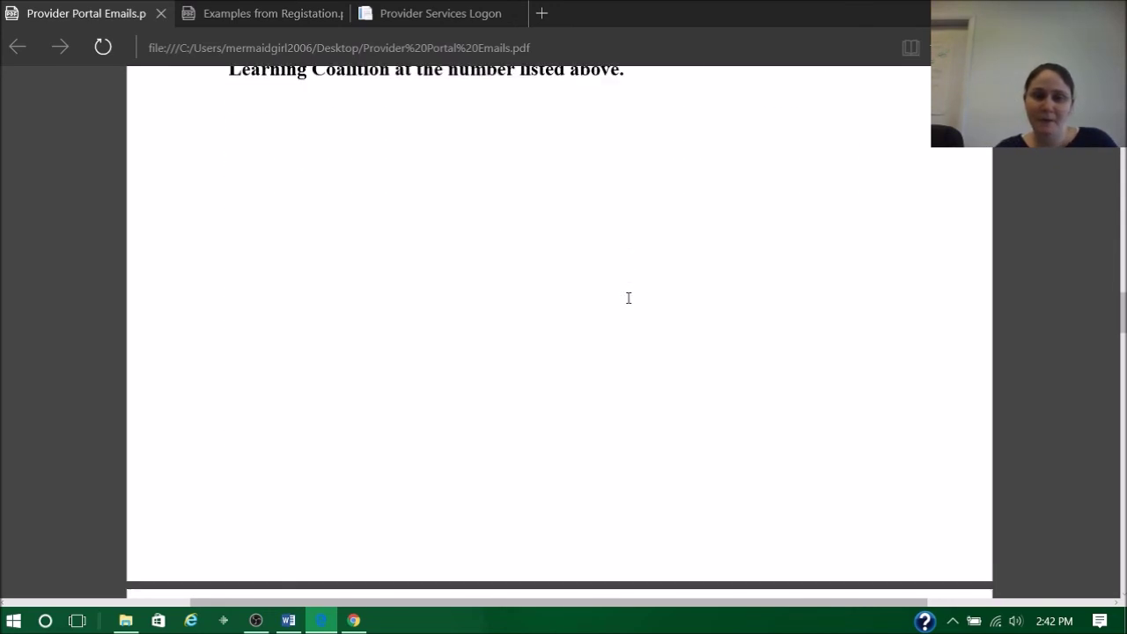
pyautogui.scroll(-2, 628, 298)
pyautogui.scroll(1, 627, 299)
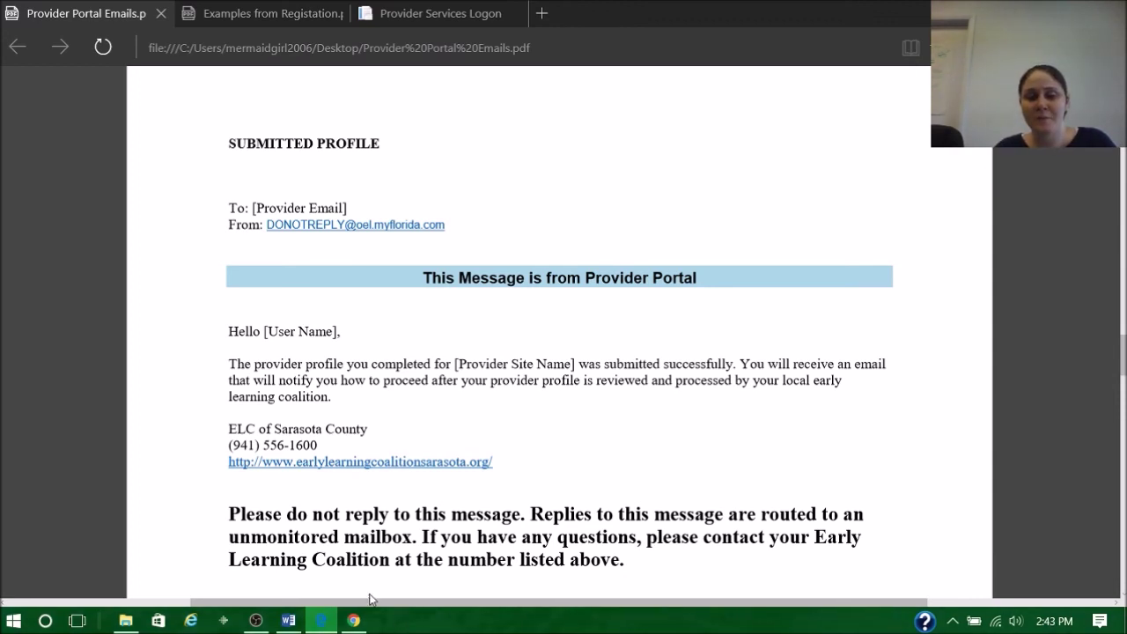
pyautogui.click(353, 621)
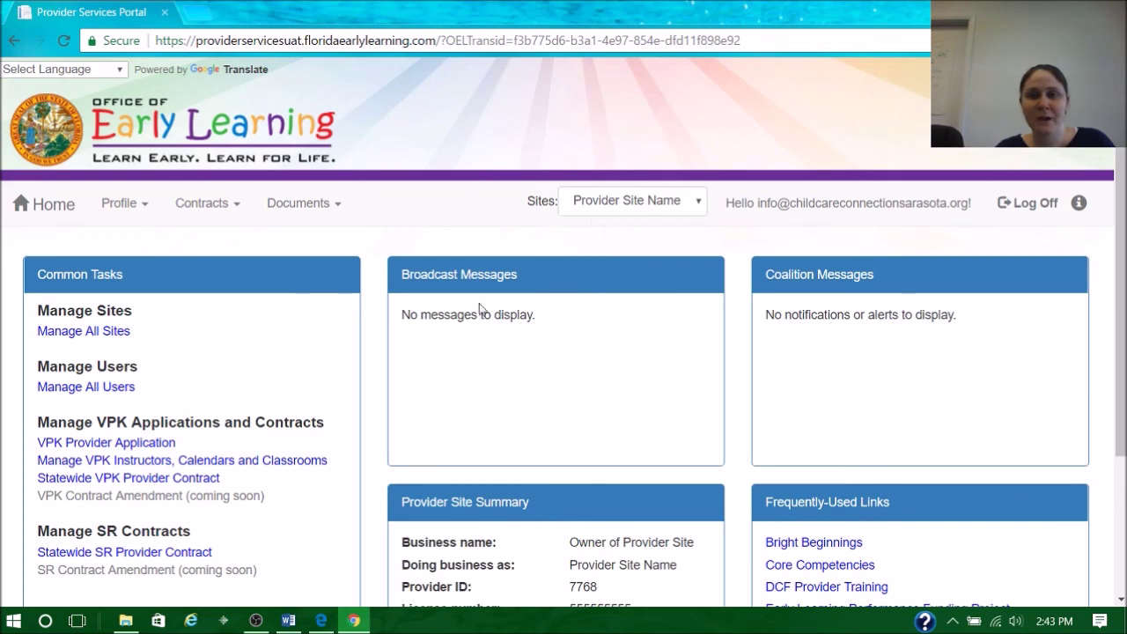
# - Open Profile > Provider Profile to see the Rejected status, then return to the emails PDF
pyautogui.click(124, 203)
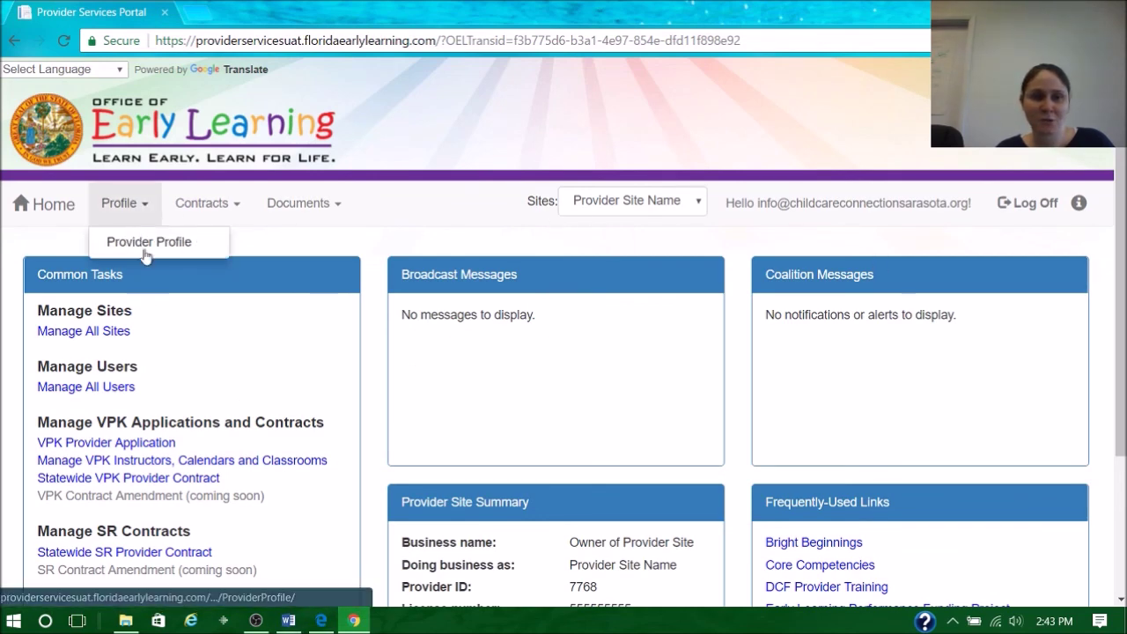
pyautogui.click(148, 244)
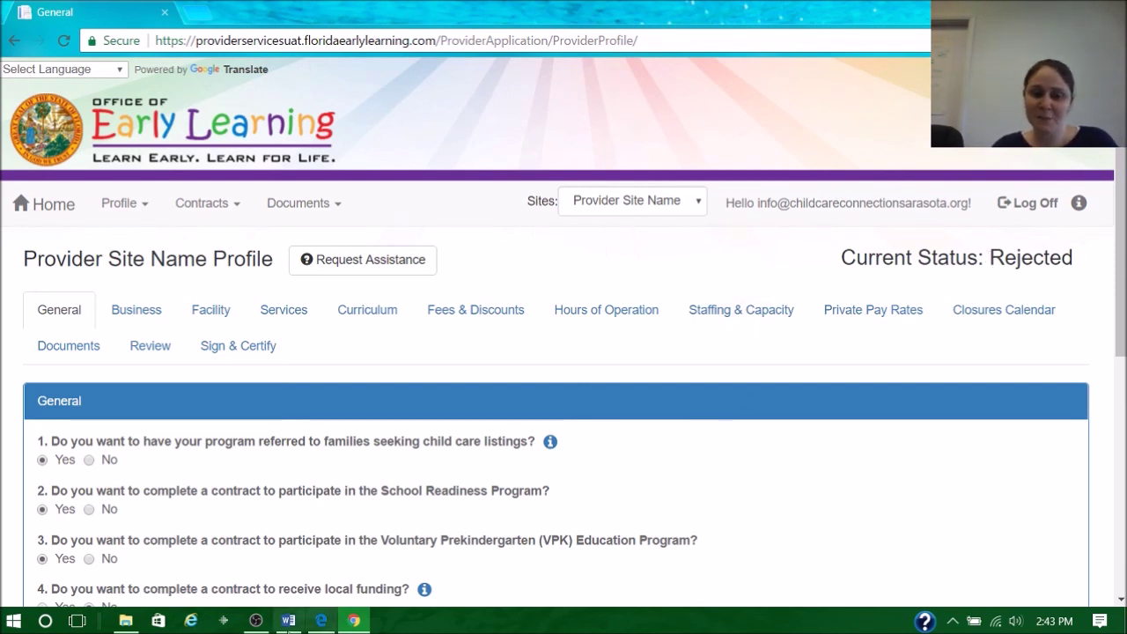
pyautogui.click(320, 619)
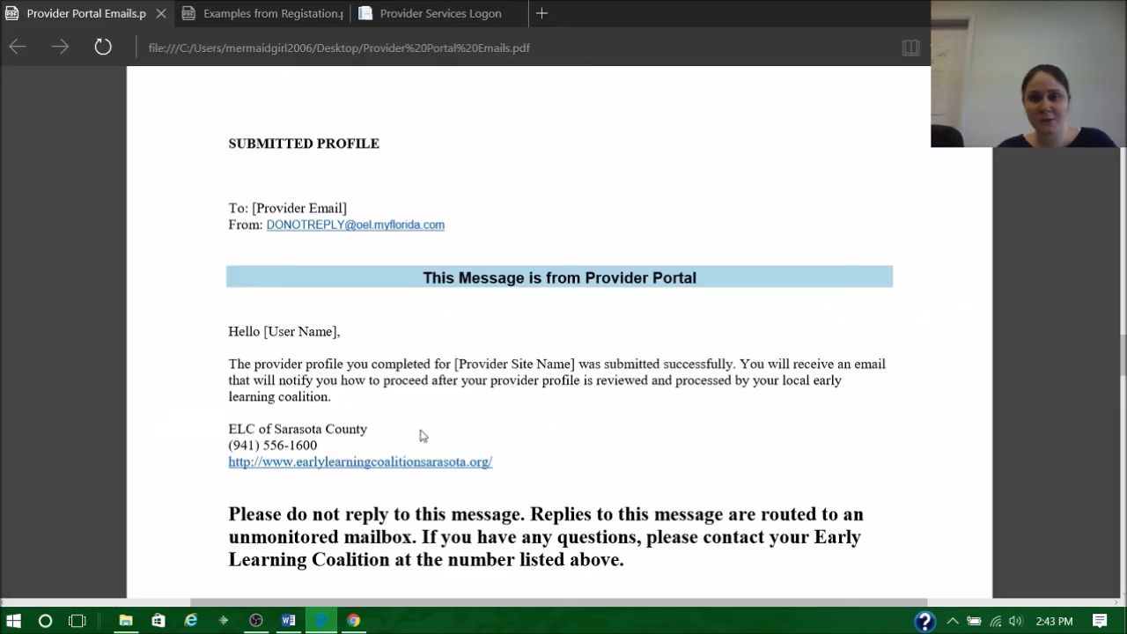
# - Read the Rejected and Approved Profile email templates, then bring up Provider User Roles.pdf
pyautogui.scroll(-8, 501, 277)
pyautogui.scroll(3, 503, 276)
pyautogui.scroll(8, 504, 276)
pyautogui.scroll(-3, 503, 277)
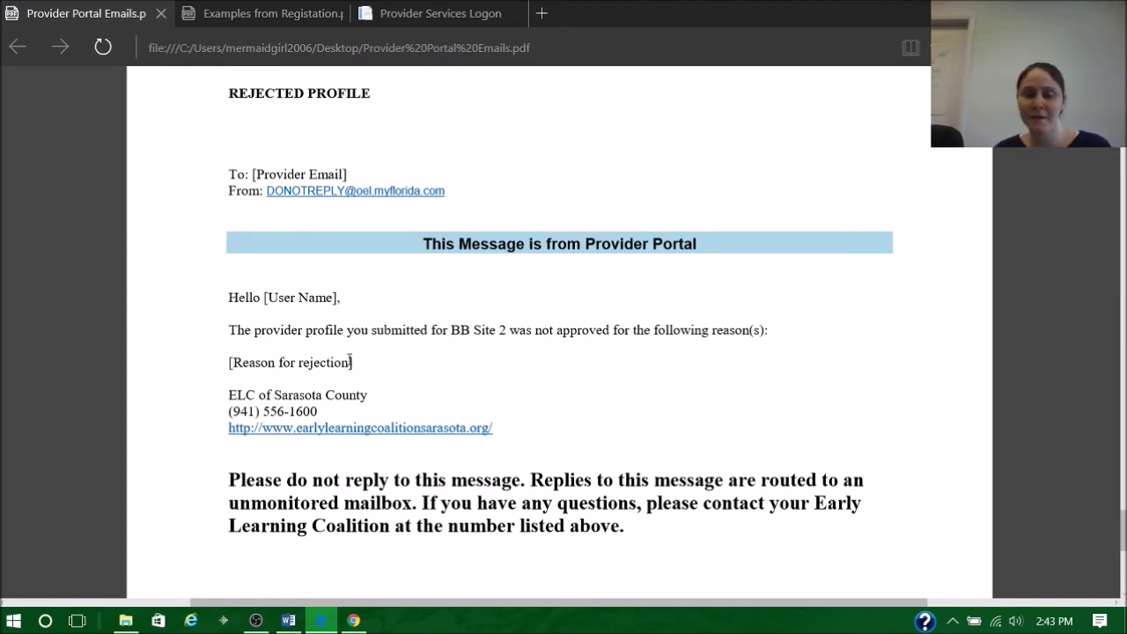
pyautogui.scroll(10, 351, 361)
pyautogui.scroll(4, 353, 361)
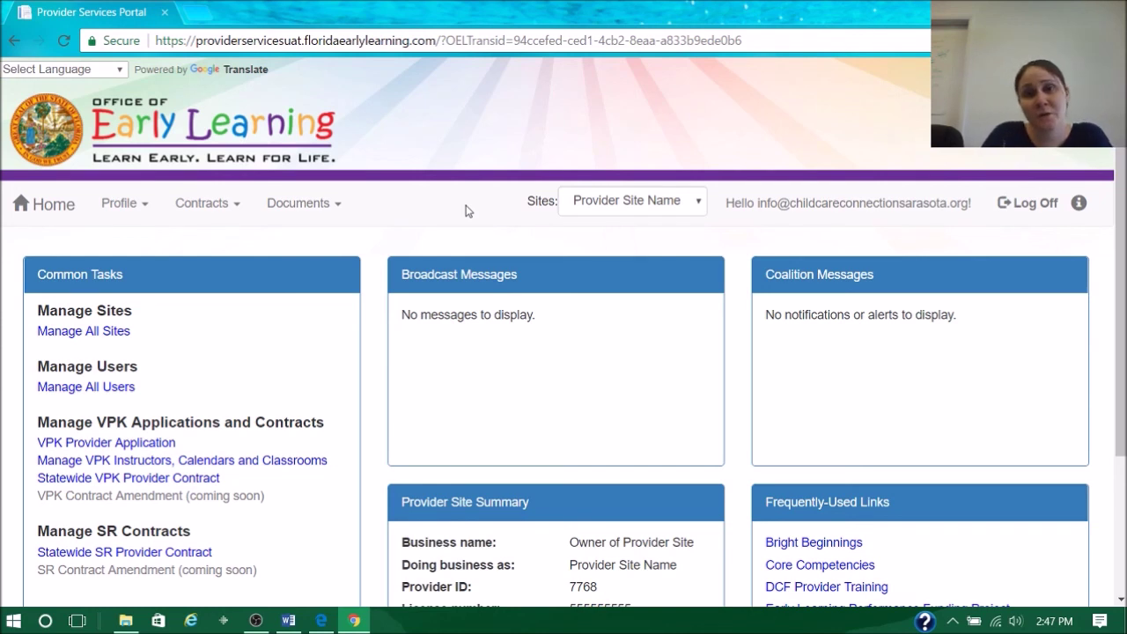
pyautogui.click(322, 621)
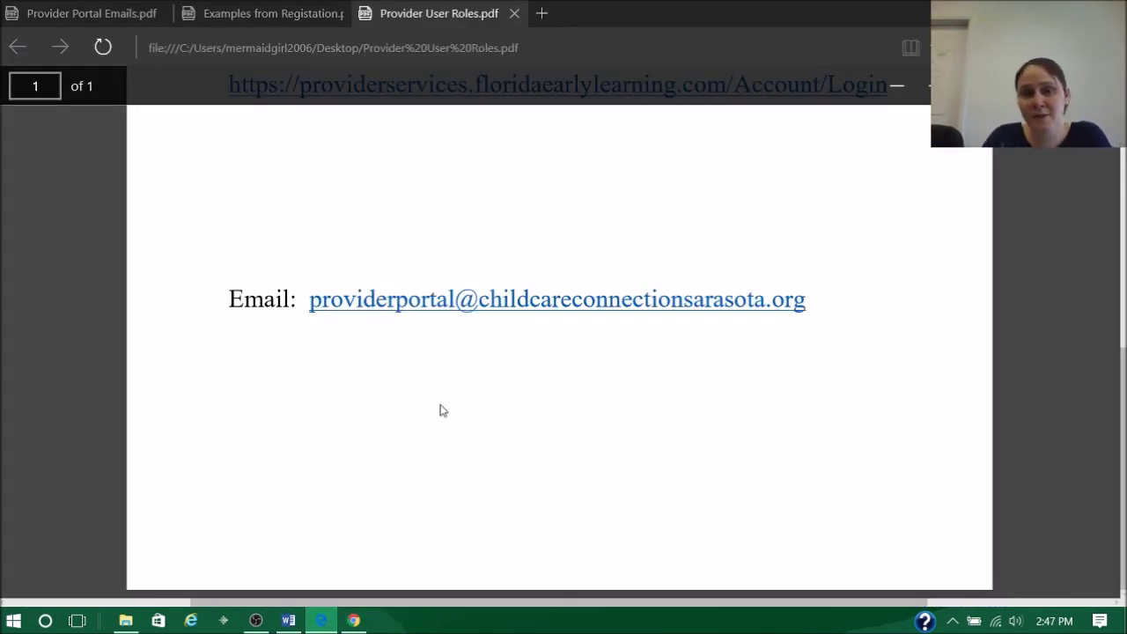